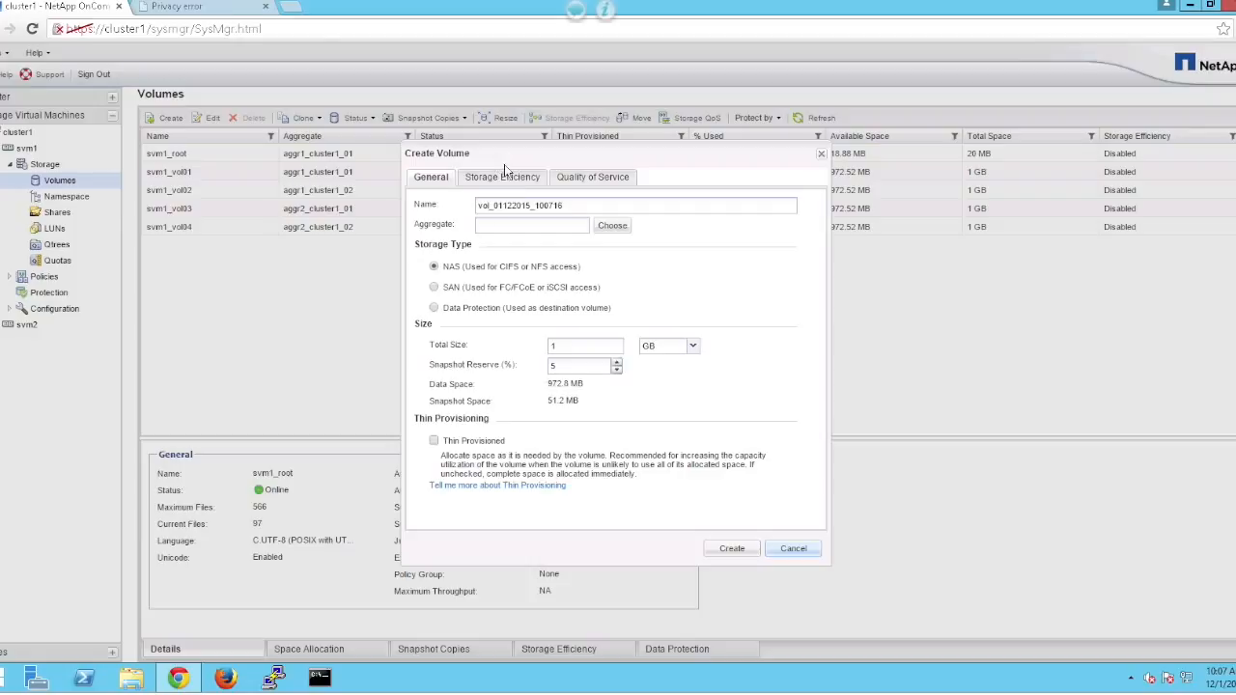
Name the new volume cifsvol and place it on aggregate aggr1_cluster1_01.
drag(576, 206, 324, 212)
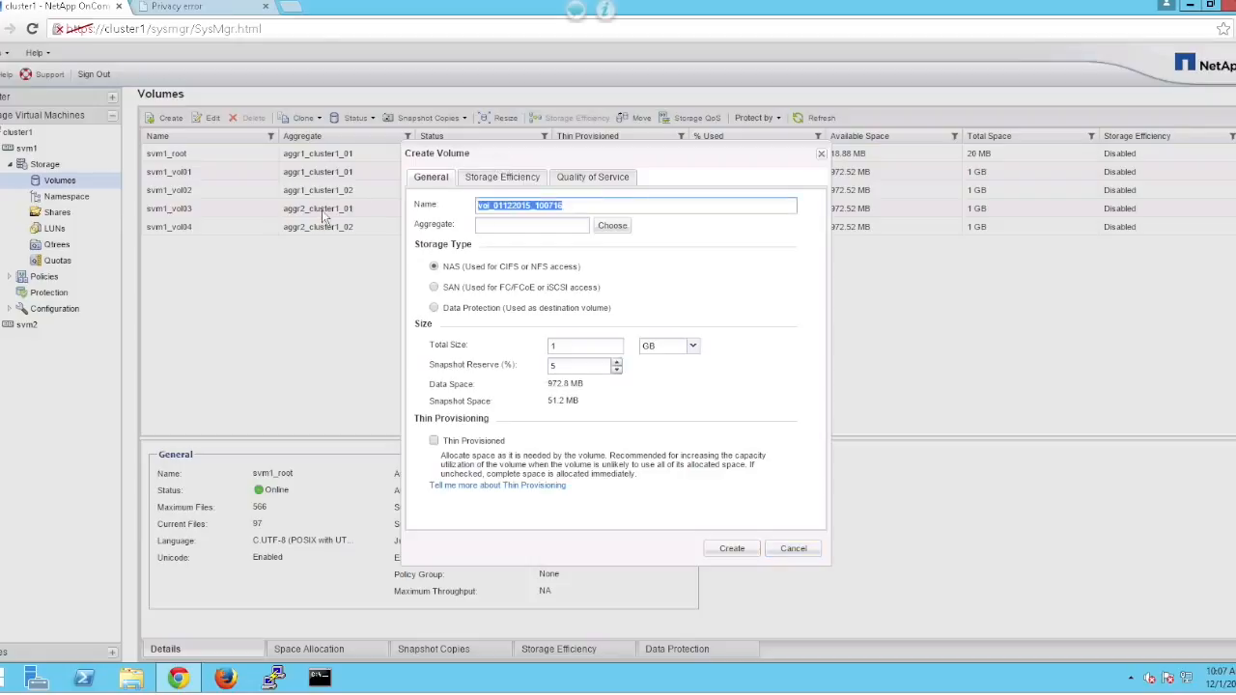
text(cifsvol)
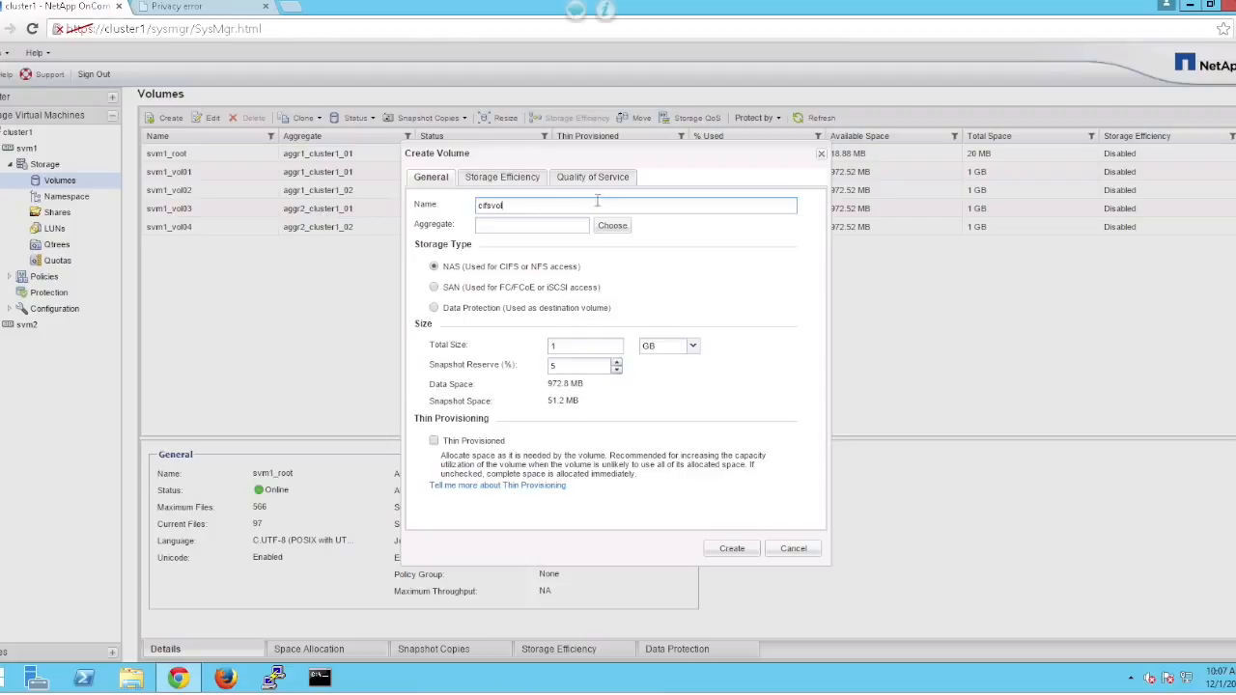
click(610, 228)
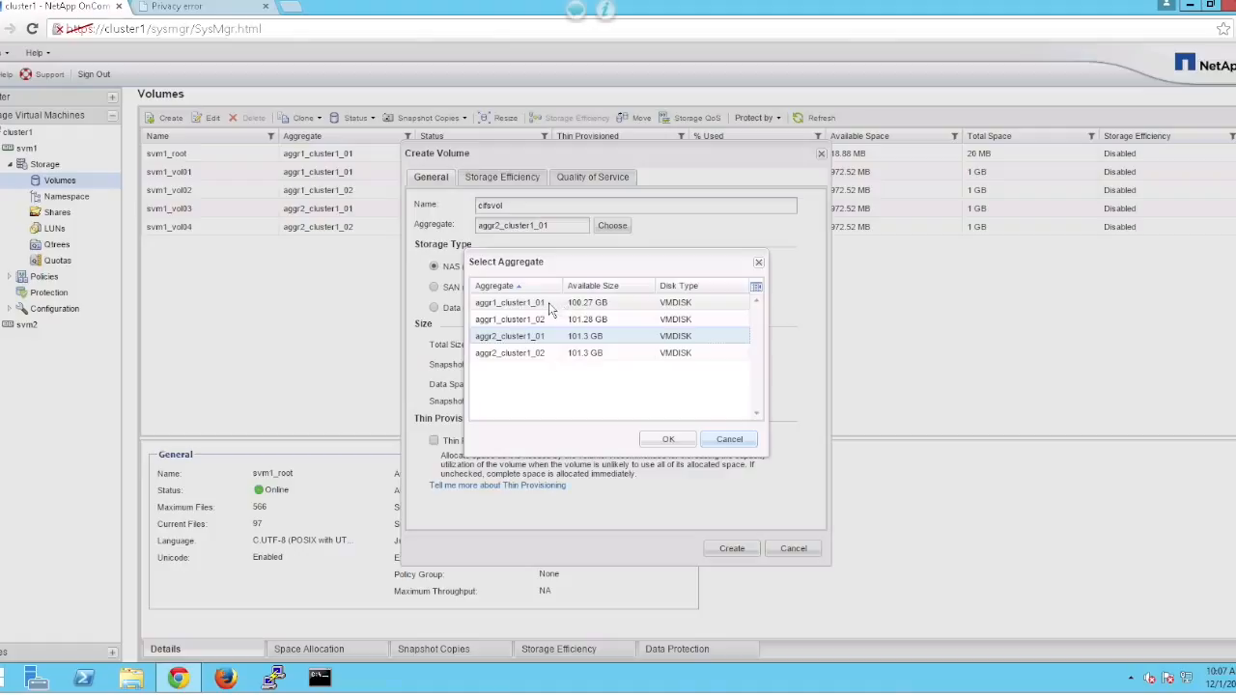
click(550, 305)
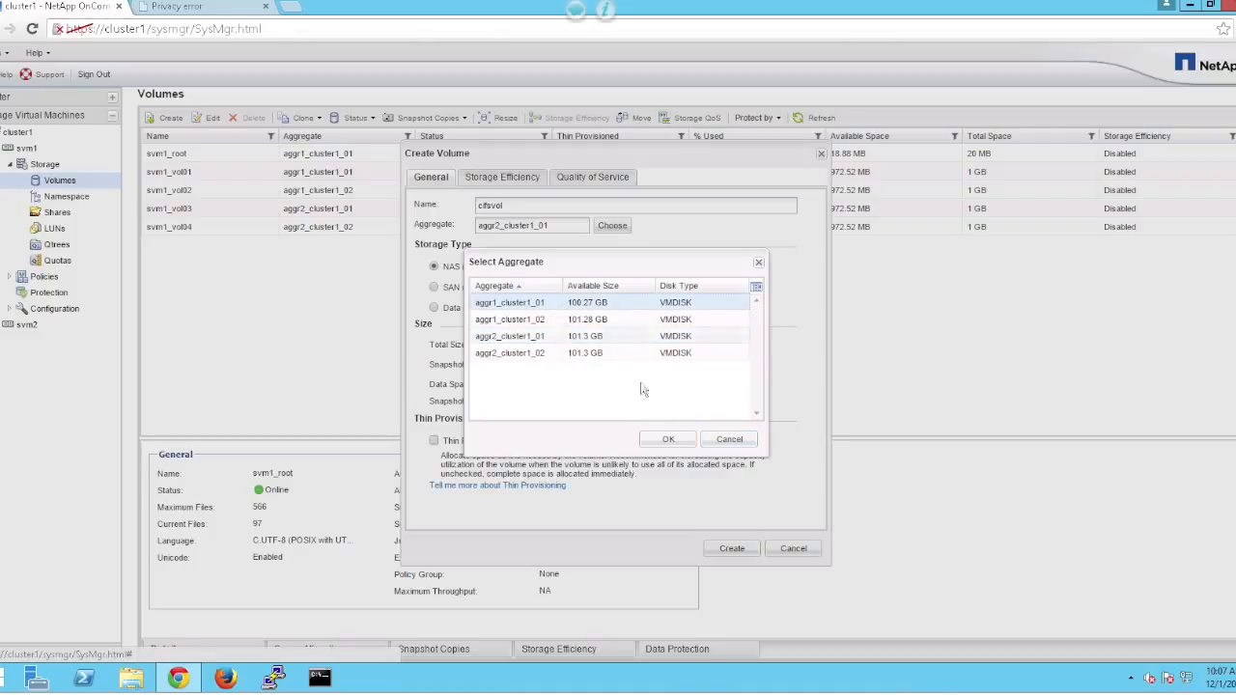
click(682, 444)
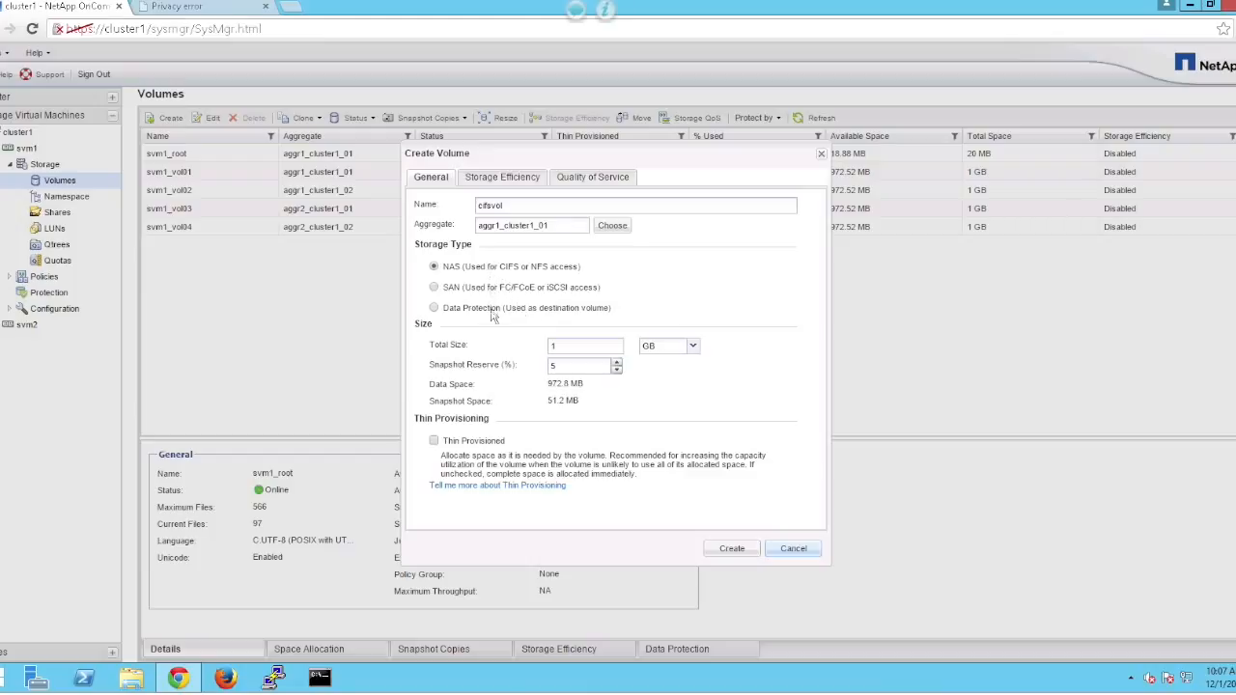
Give cifsvol a 10 GB total size, make it thin provisioned, and create it.
click(573, 352)
click(571, 371)
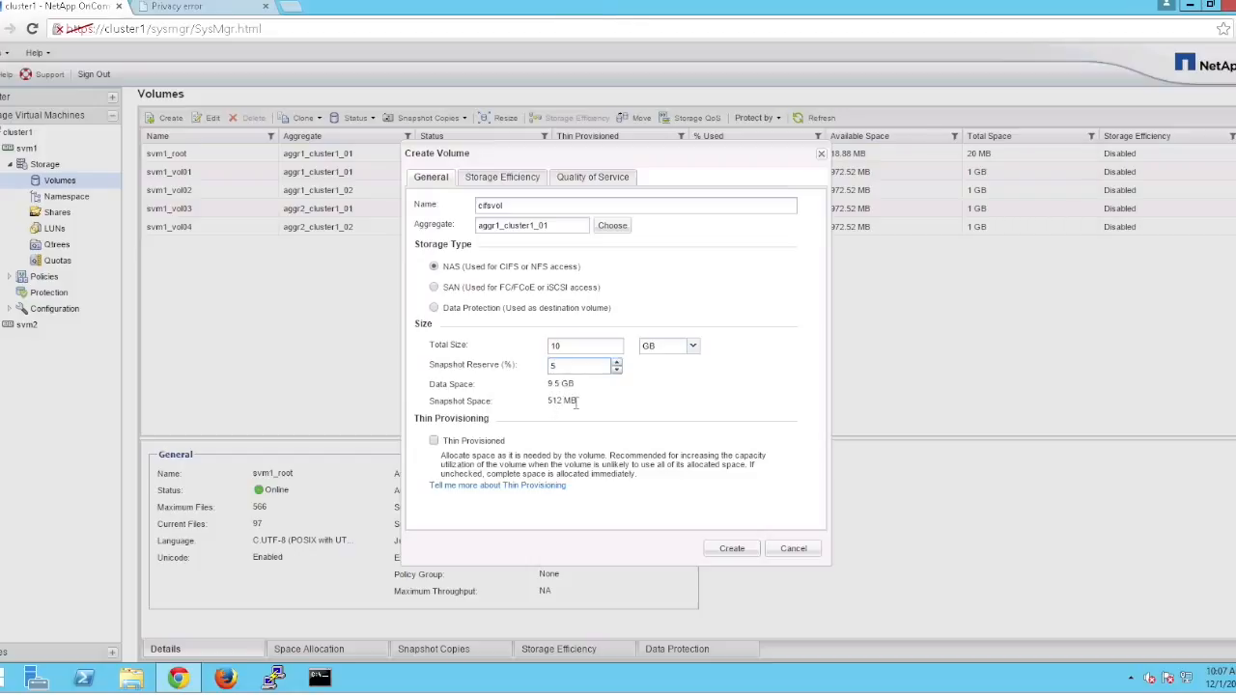
click(434, 441)
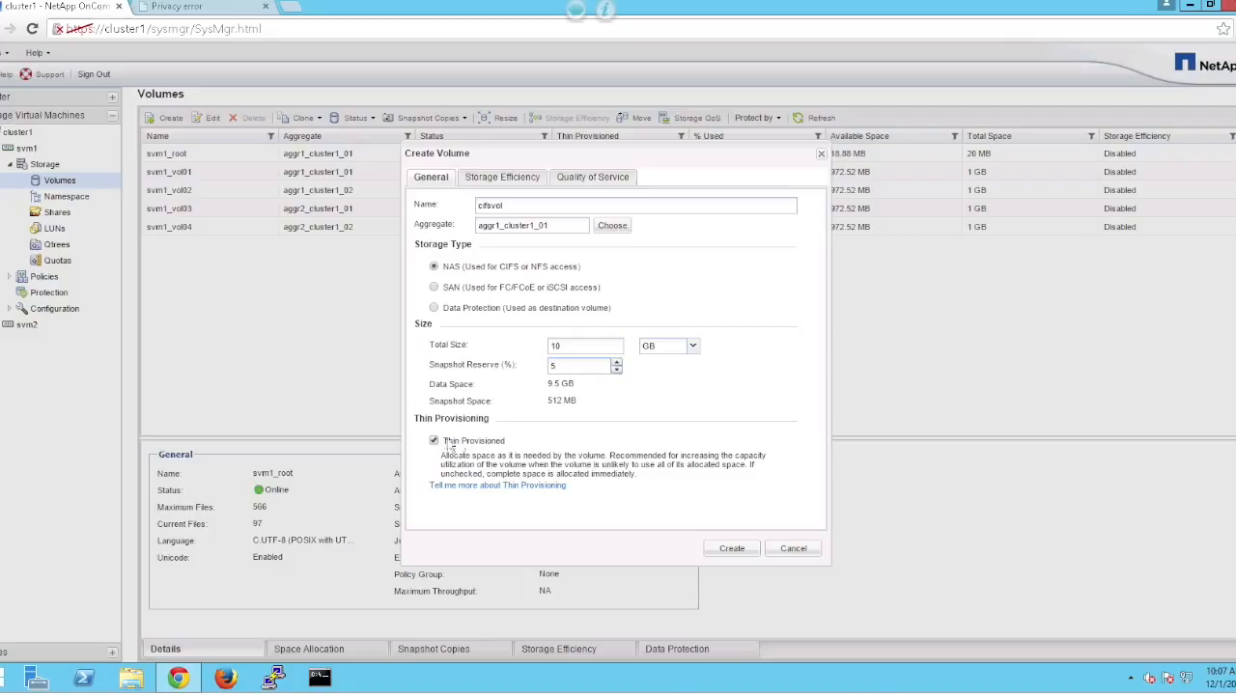
click(732, 549)
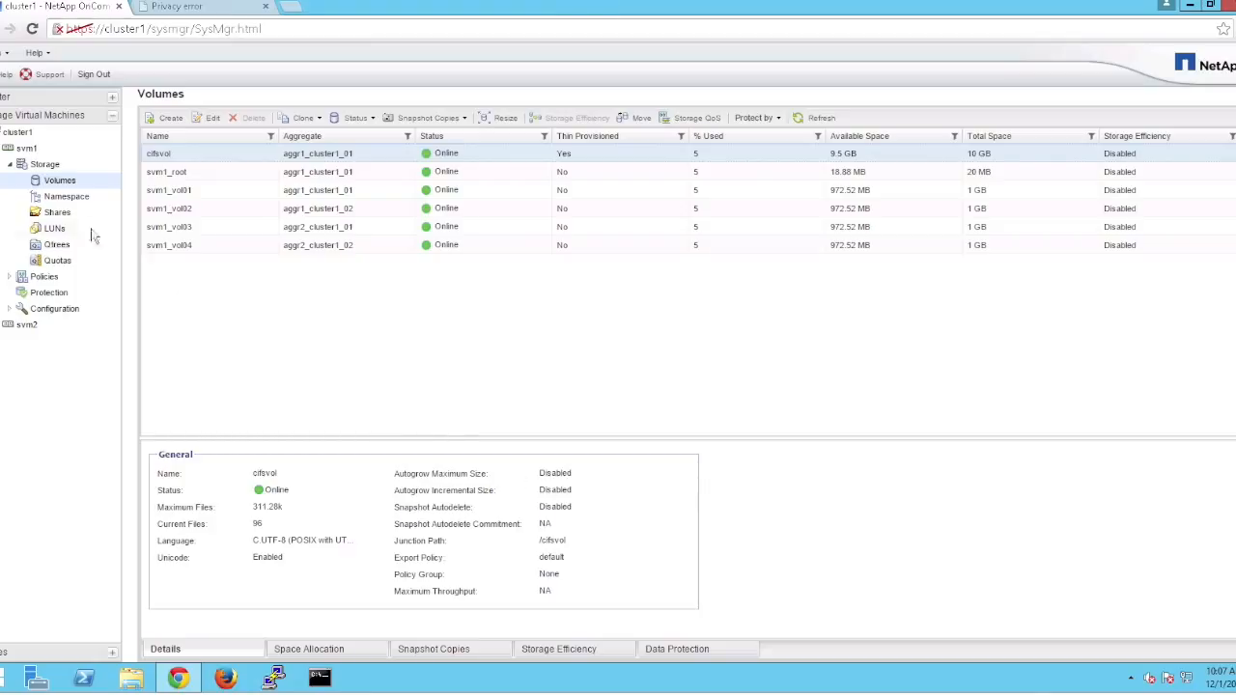
Check cifsvol's /cifsvol junction, then create share cifsvol with path /cifsvol.
click(68, 198)
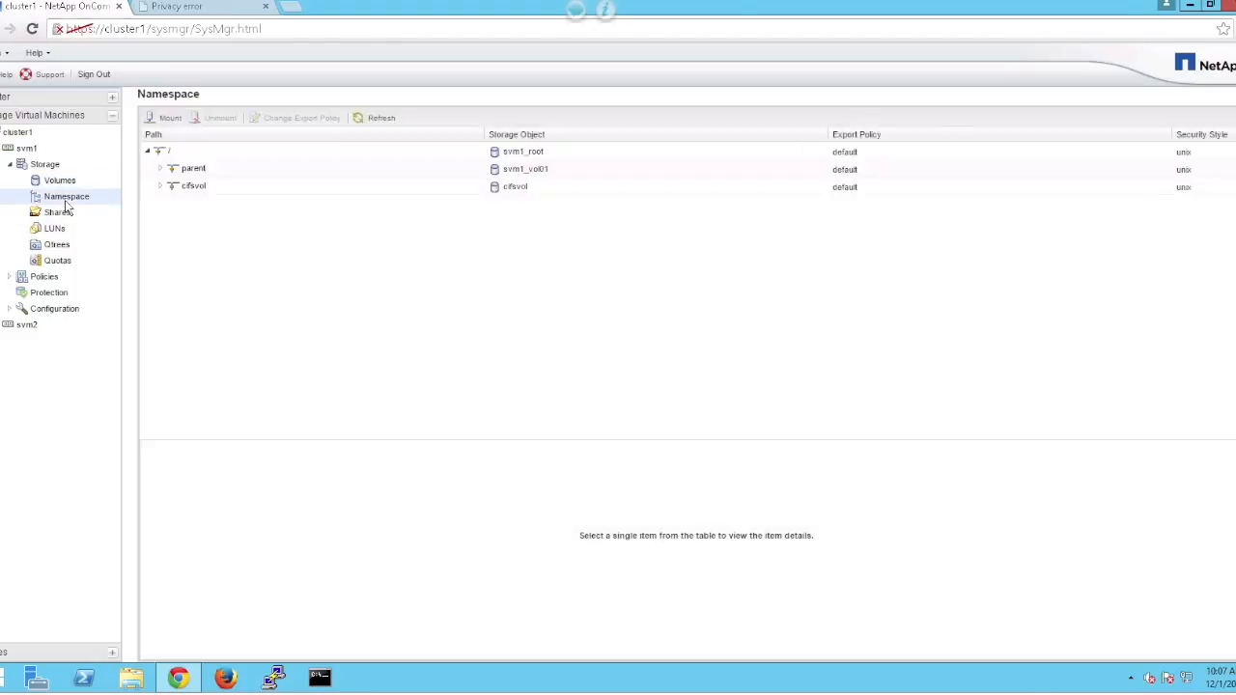
click(196, 192)
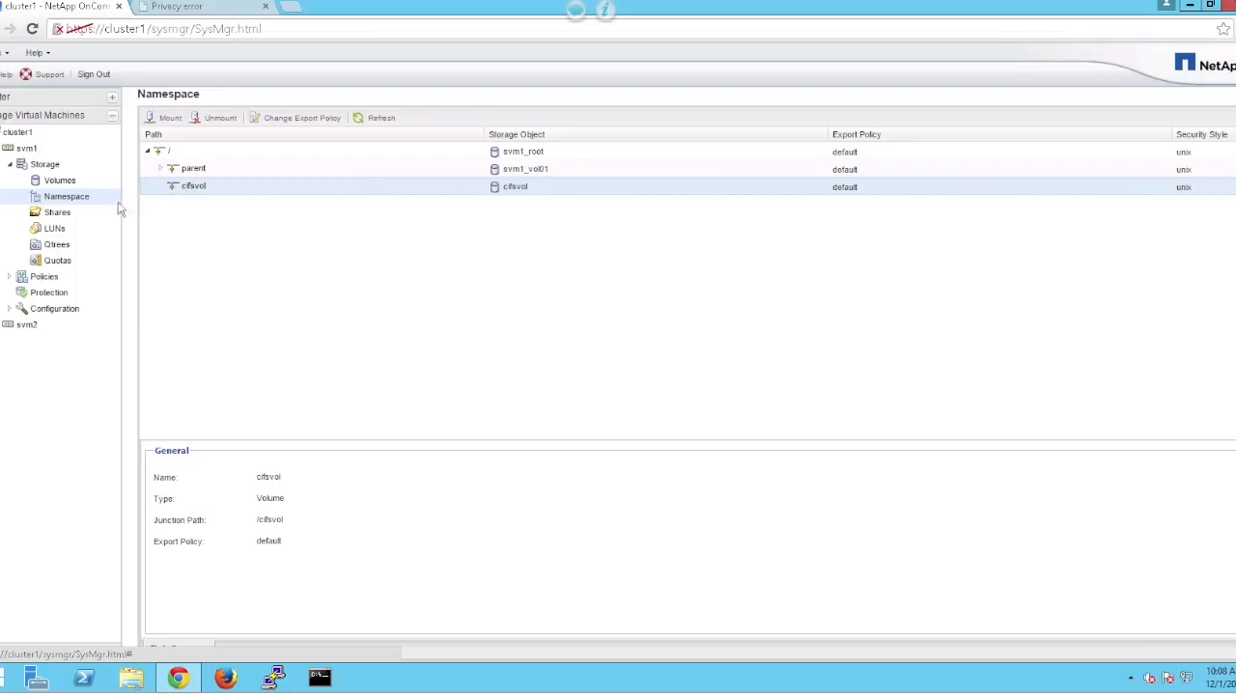
click(57, 212)
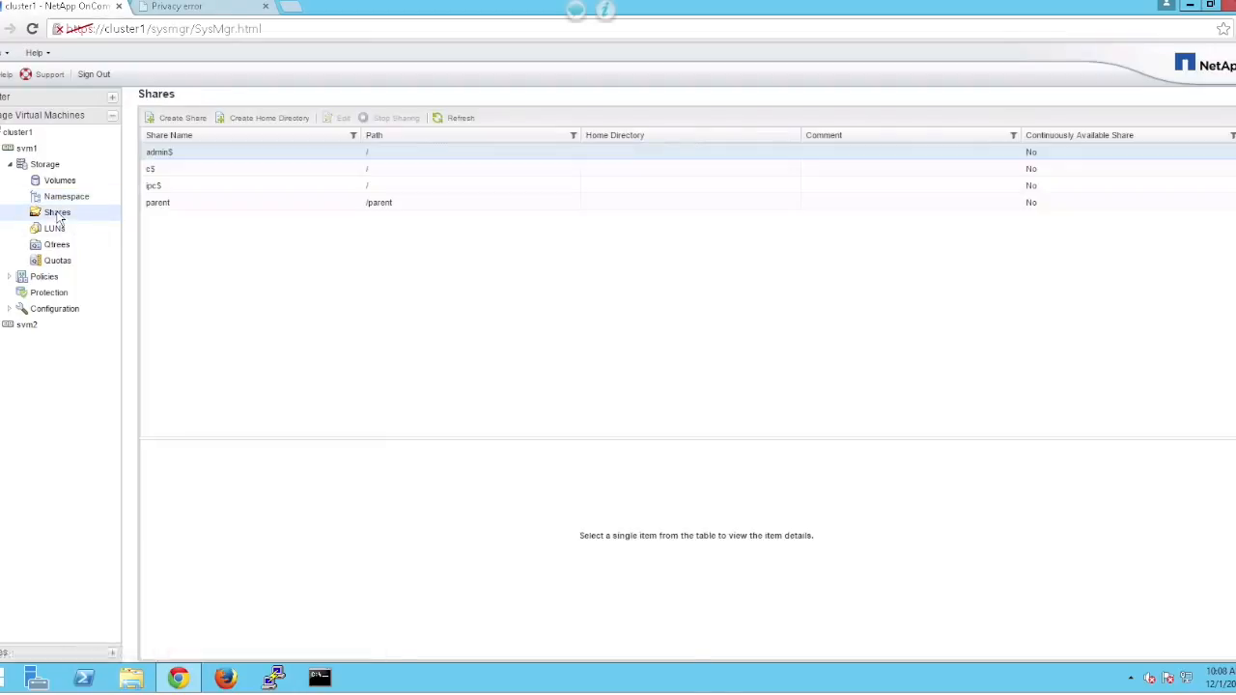
click(177, 118)
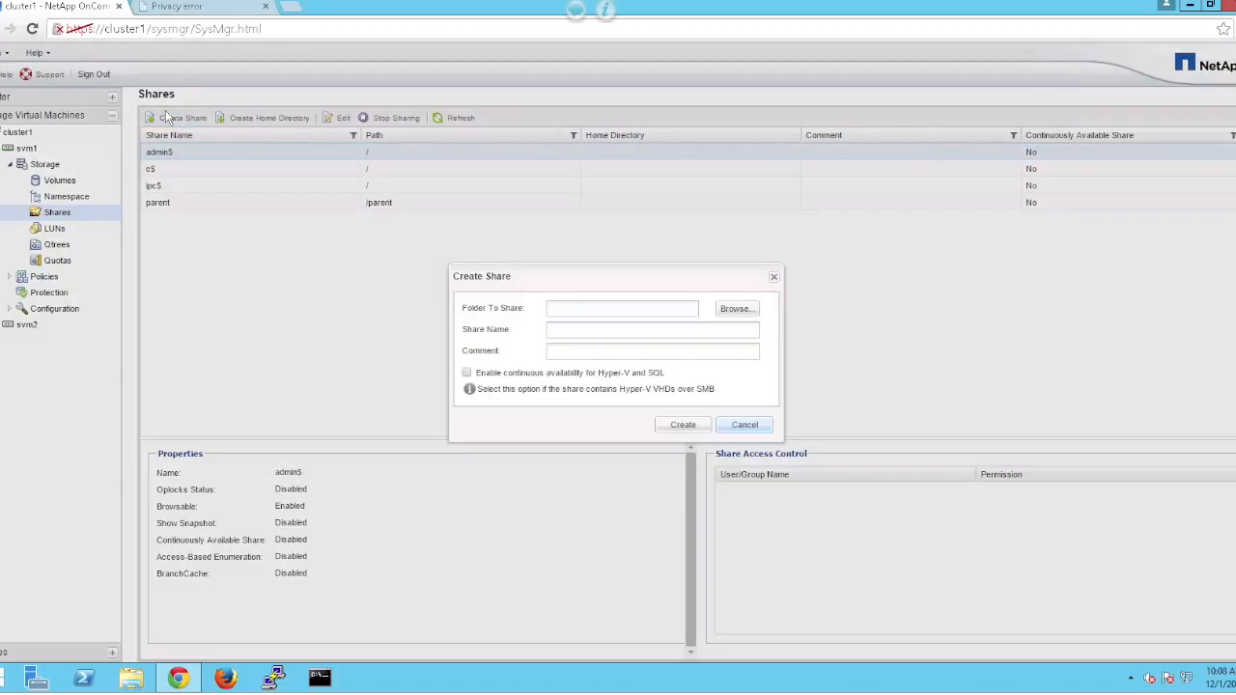
click(731, 309)
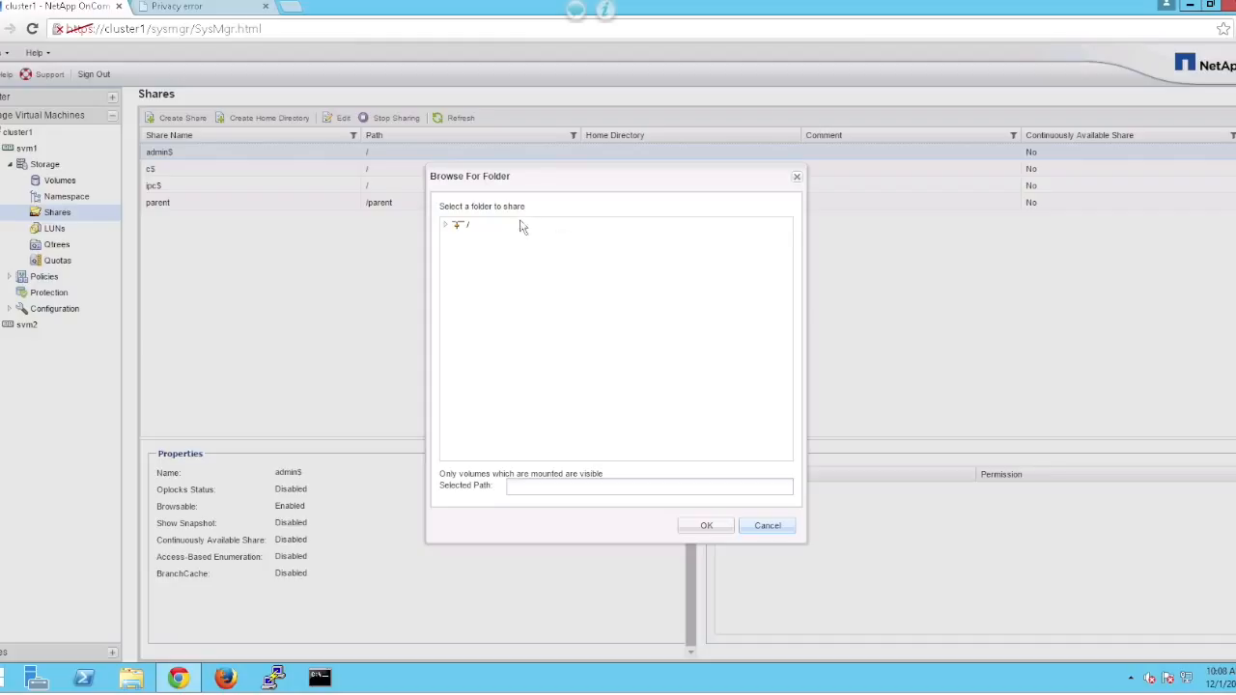
click(445, 226)
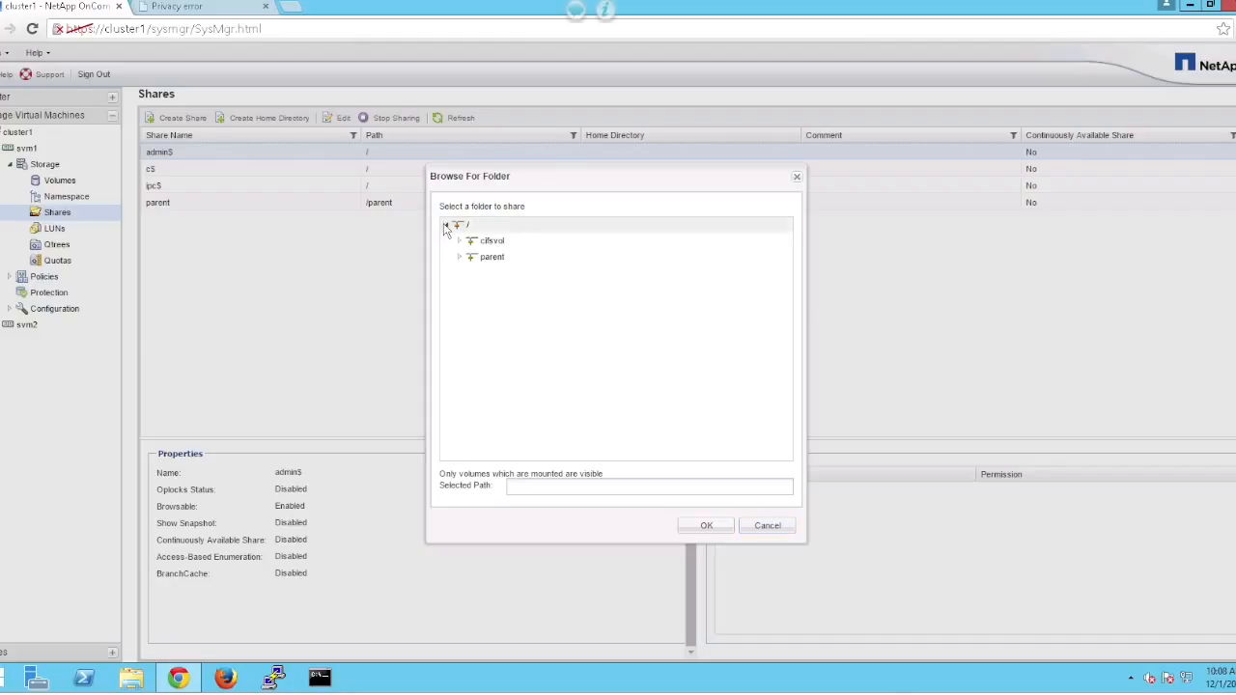
click(692, 532)
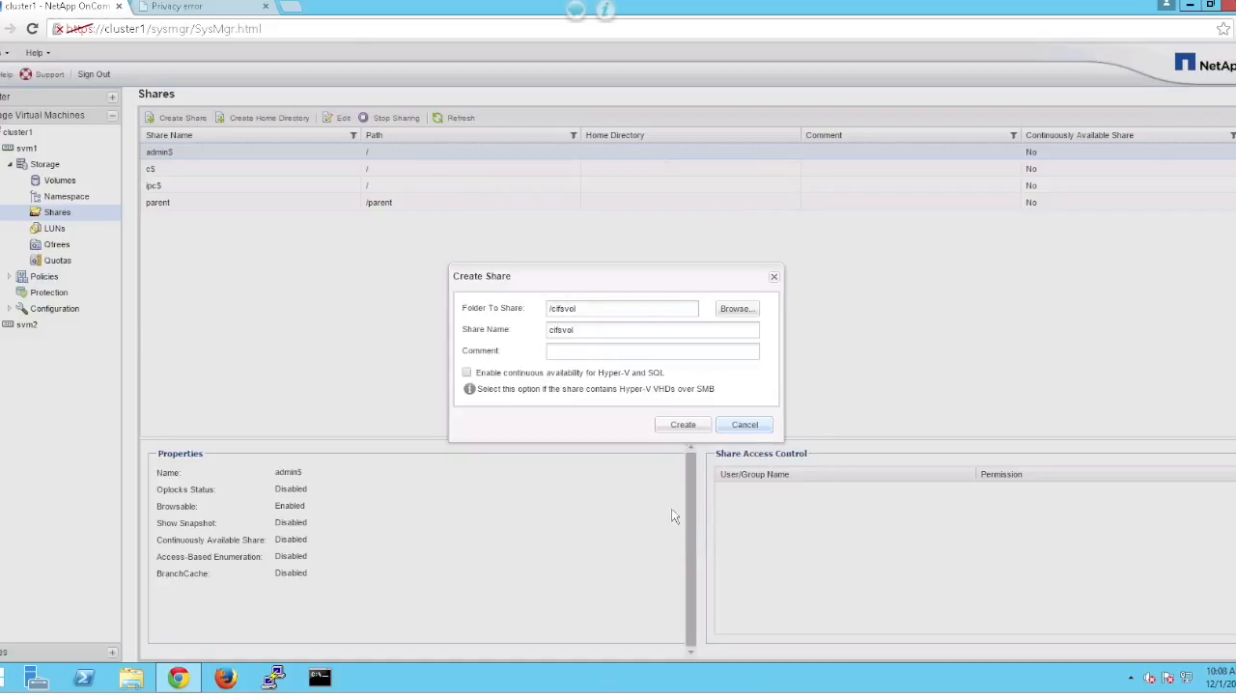
click(677, 430)
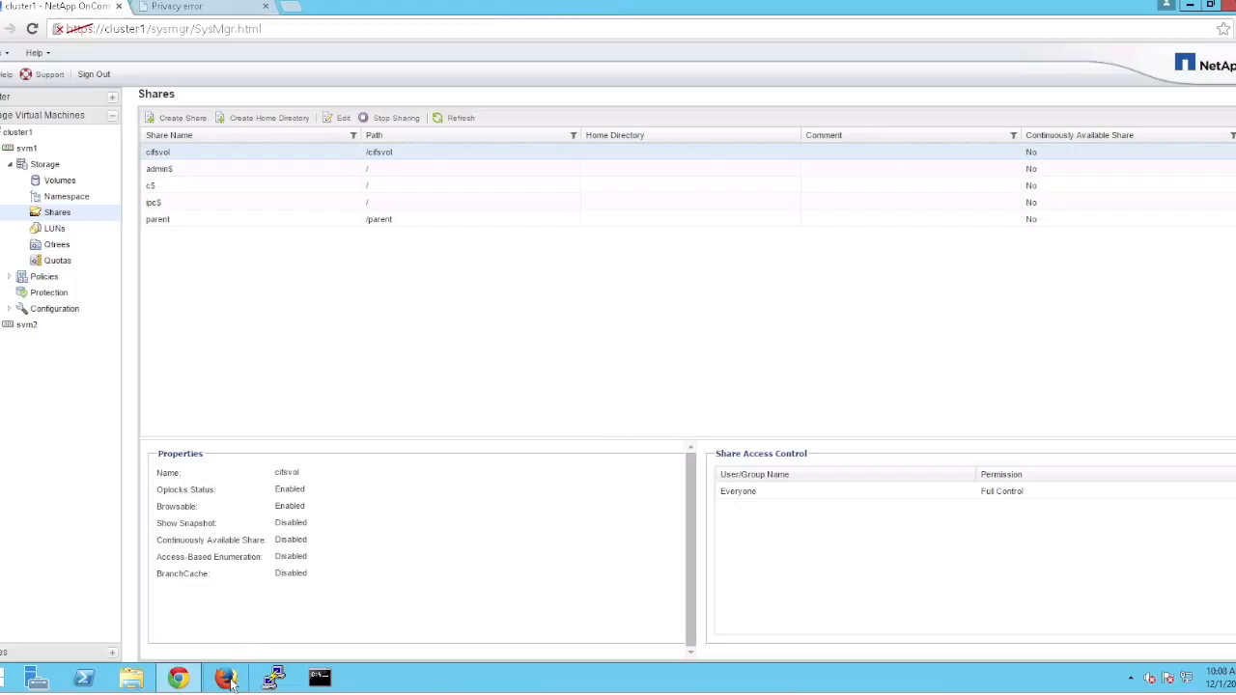
Map \\svm1\cifsvol to drive letter Y: and show it under This PC.
click(131, 680)
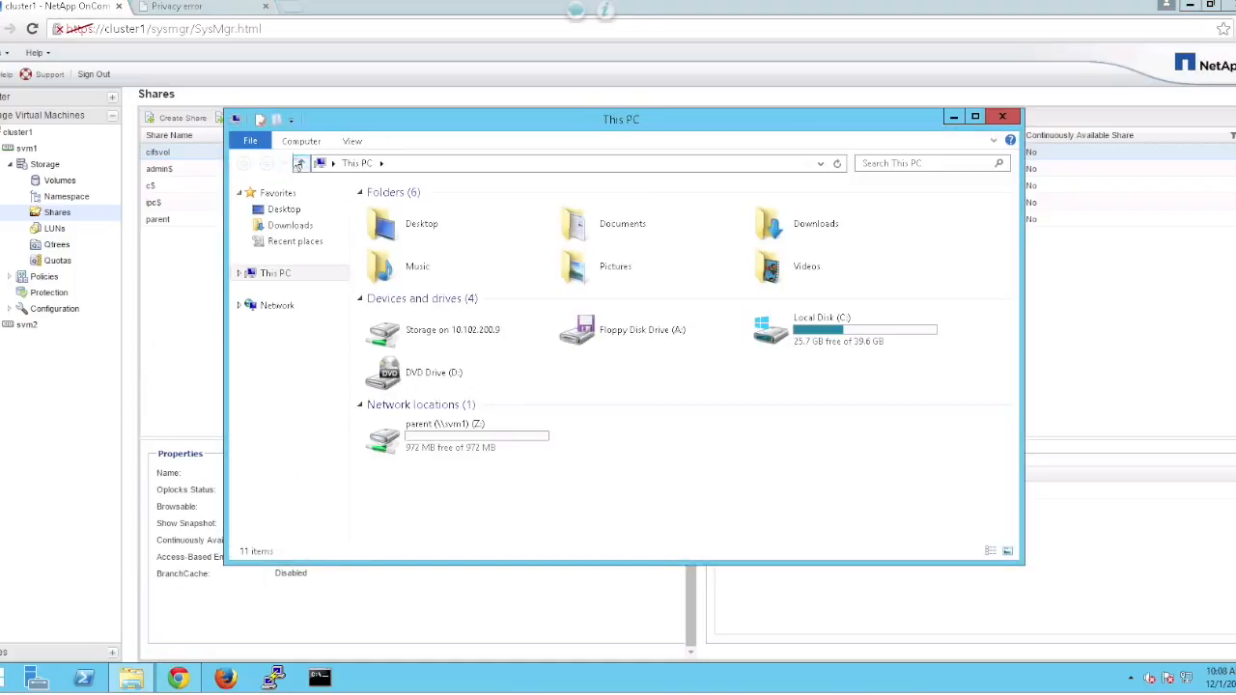
click(298, 142)
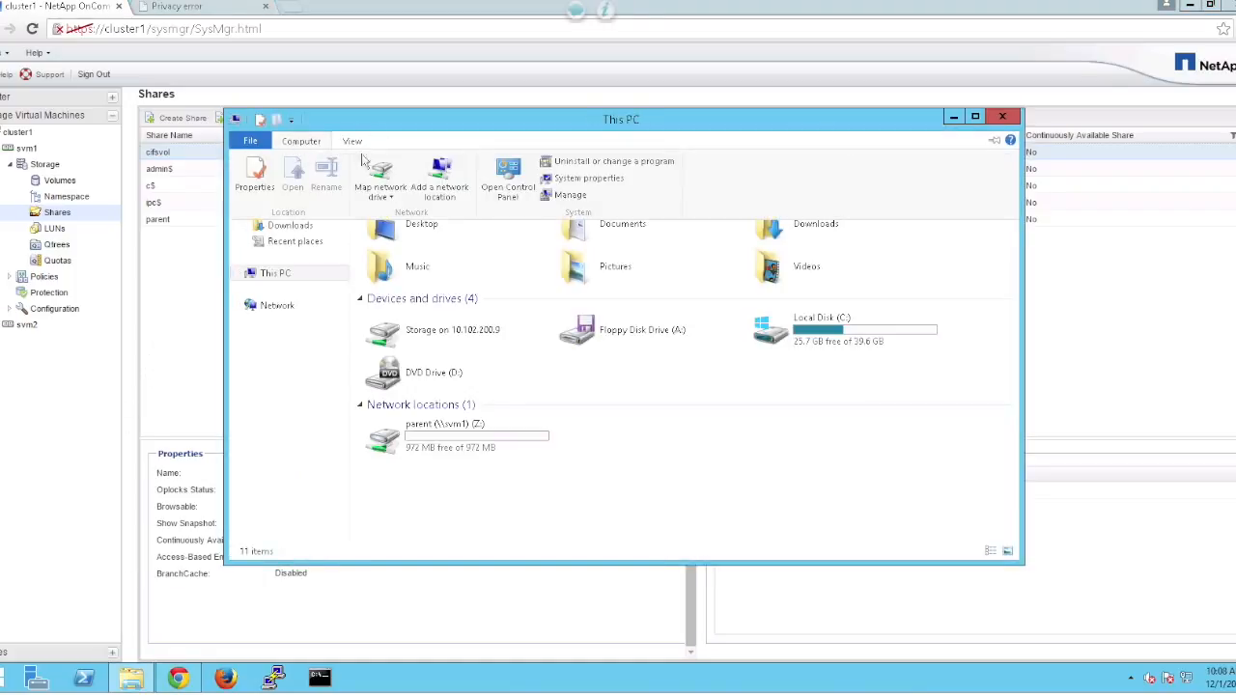
click(384, 176)
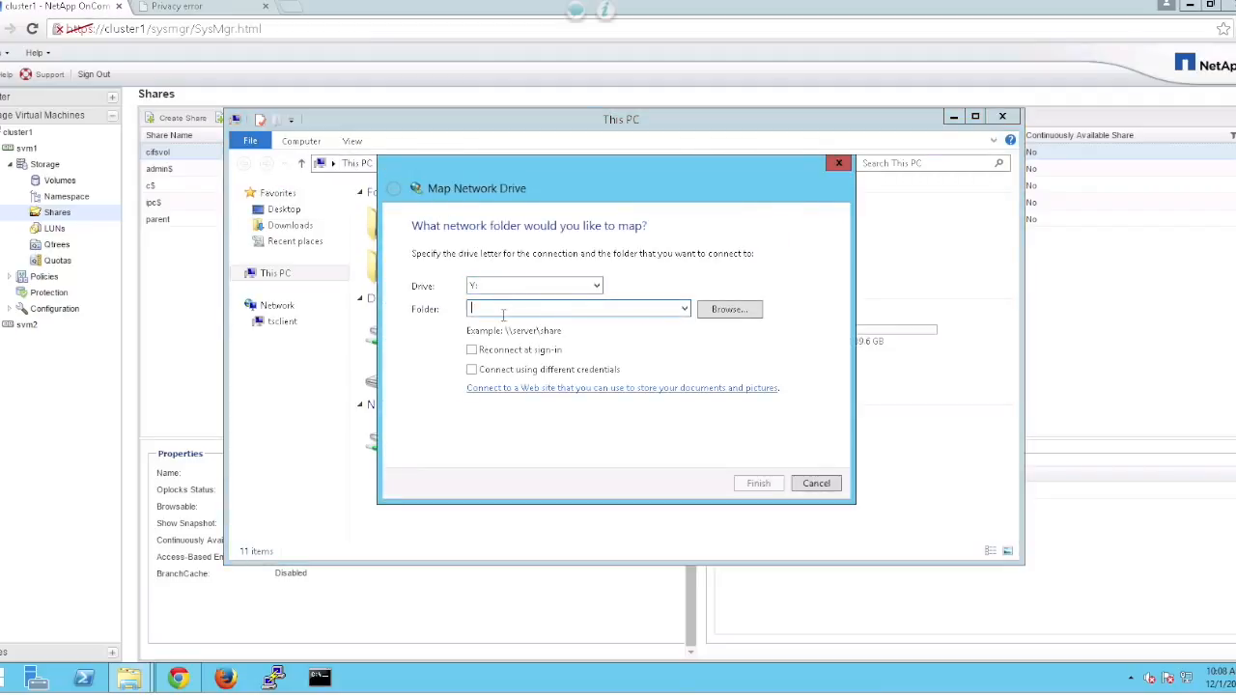
text(\\svm1\cifsvol)
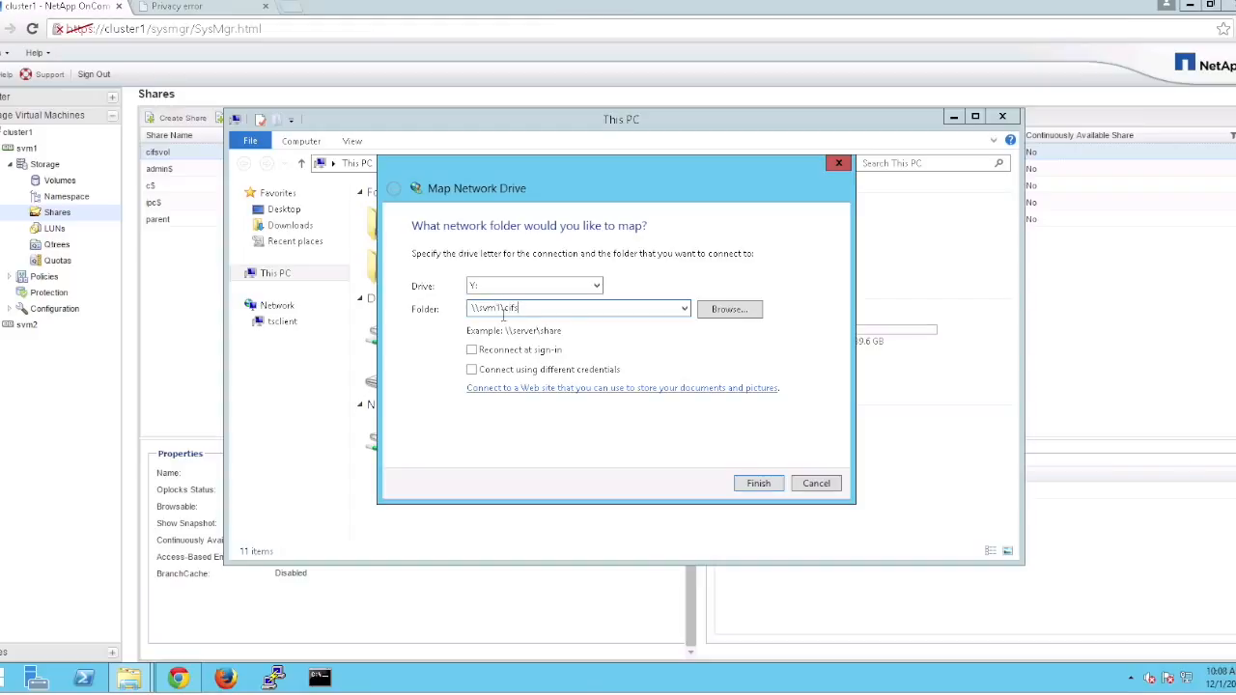
click(752, 485)
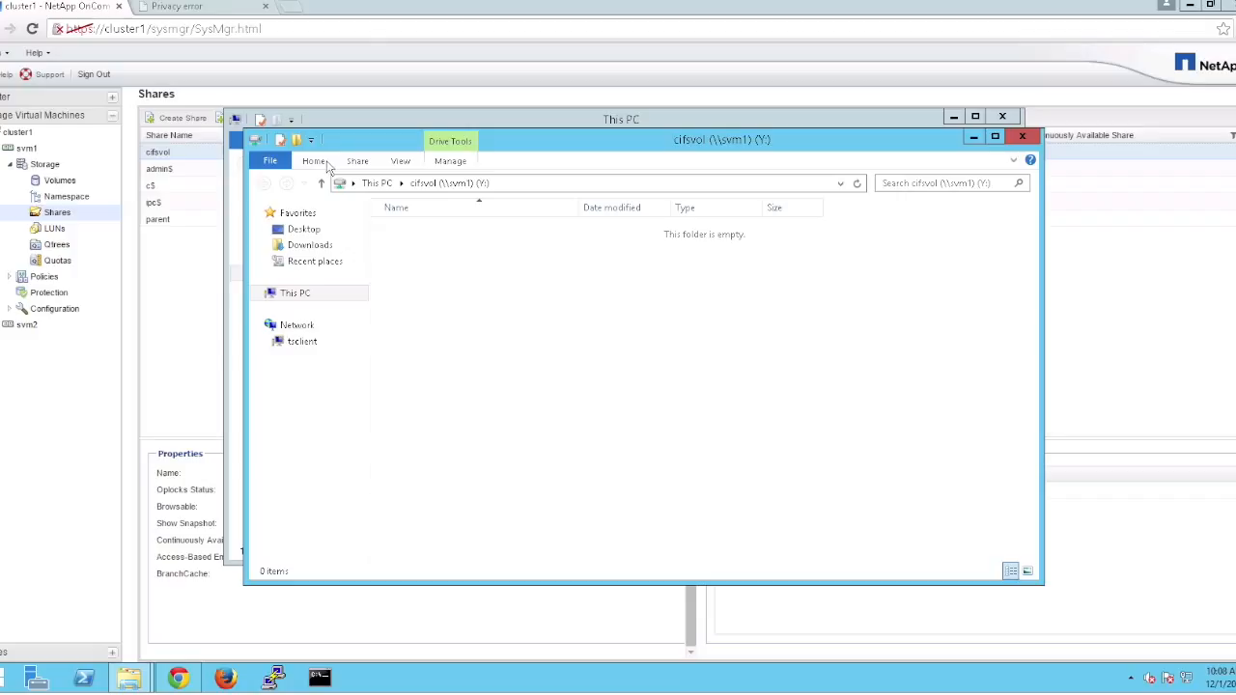
click(262, 293)
Review the mapped Y: drive's properties without changing anything.
click(318, 440)
right_click(316, 443)
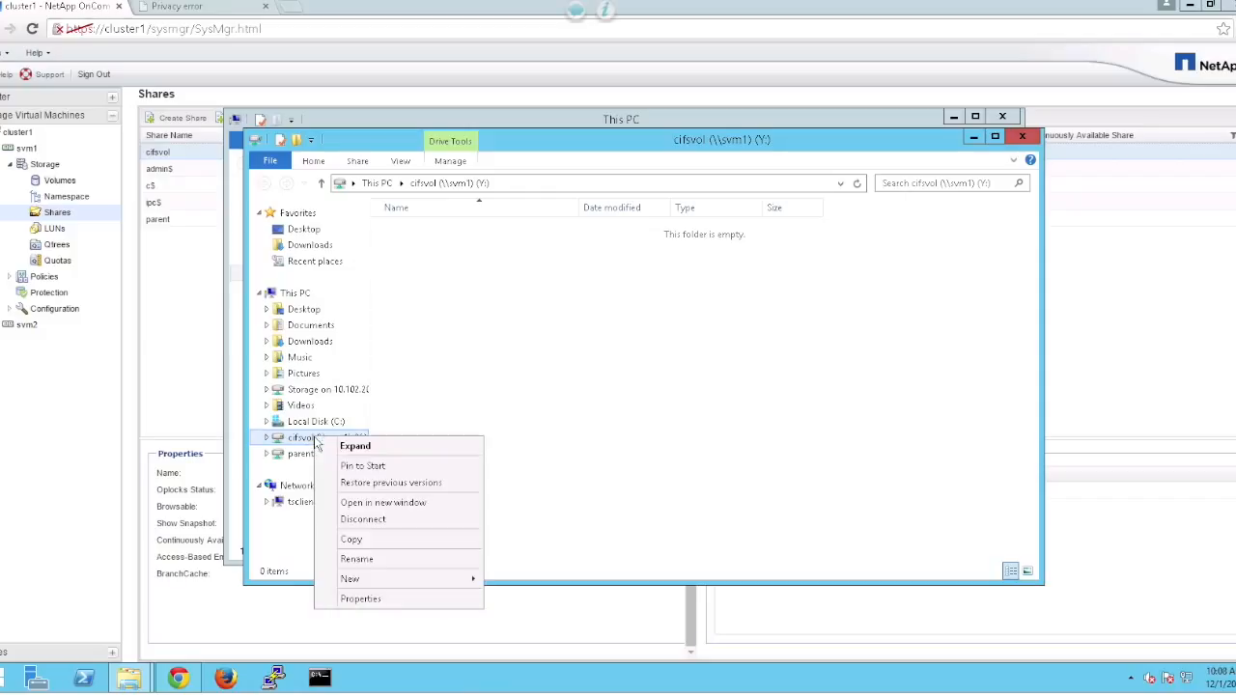
click(396, 600)
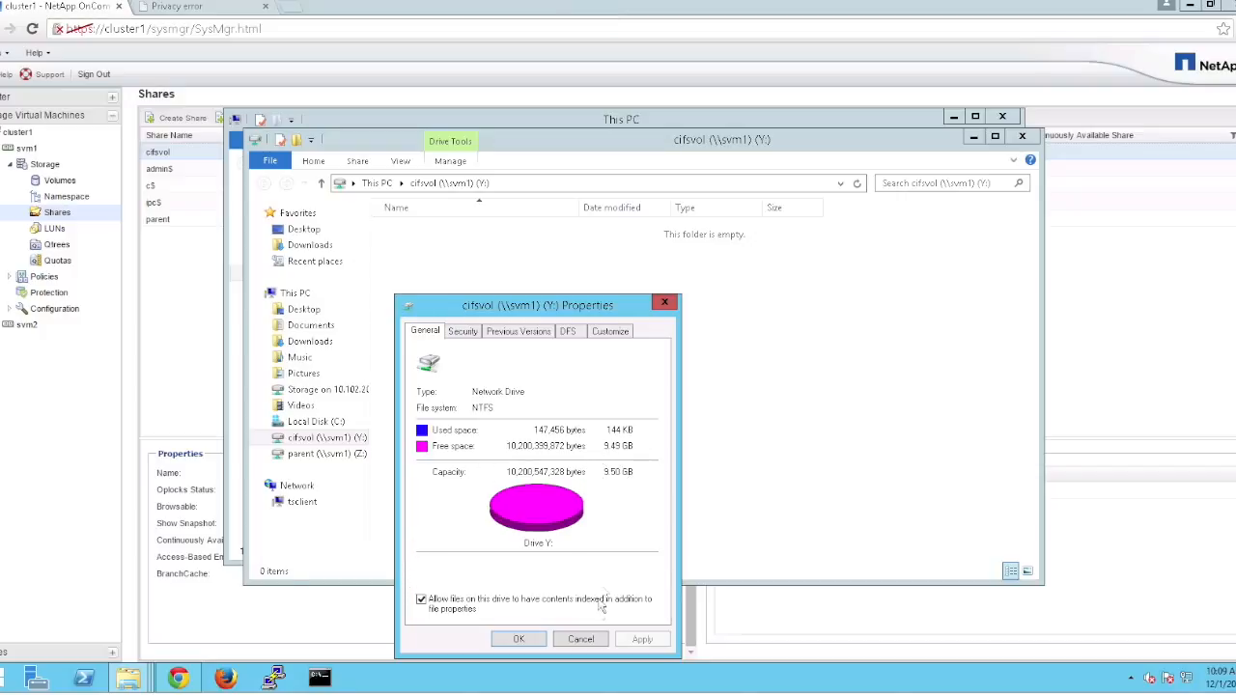
click(583, 640)
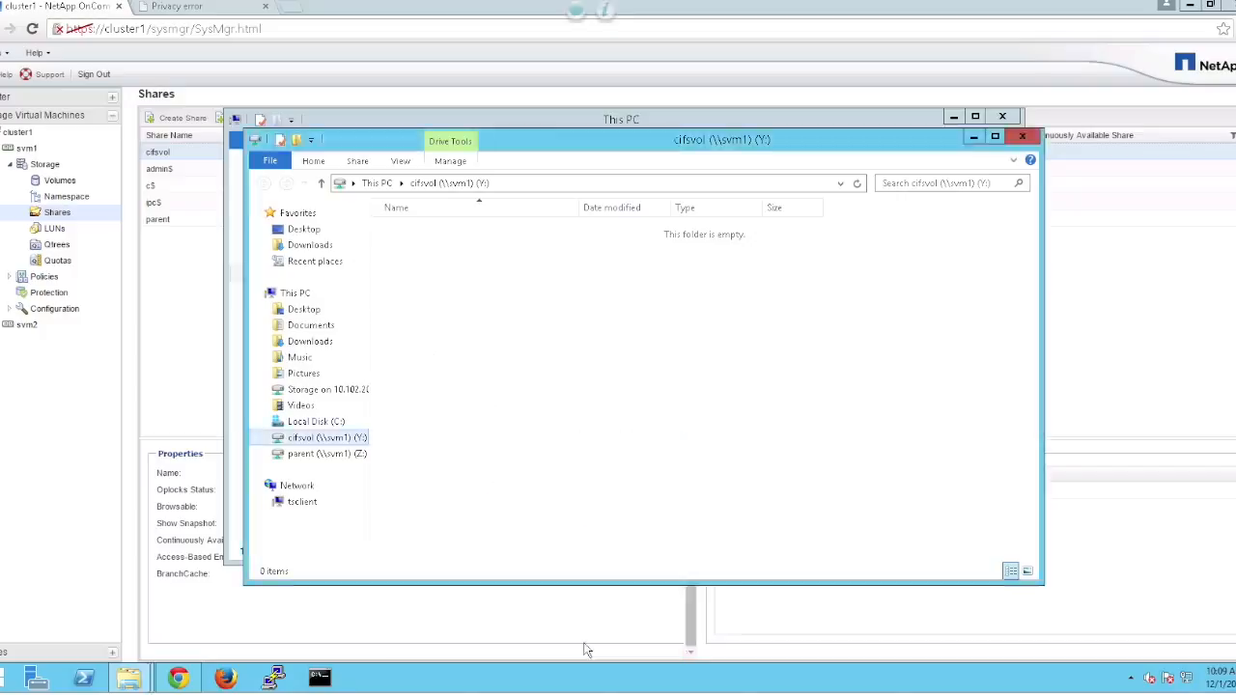
Create a new text document named test1.txt on the Y: drive.
right_click(450, 319)
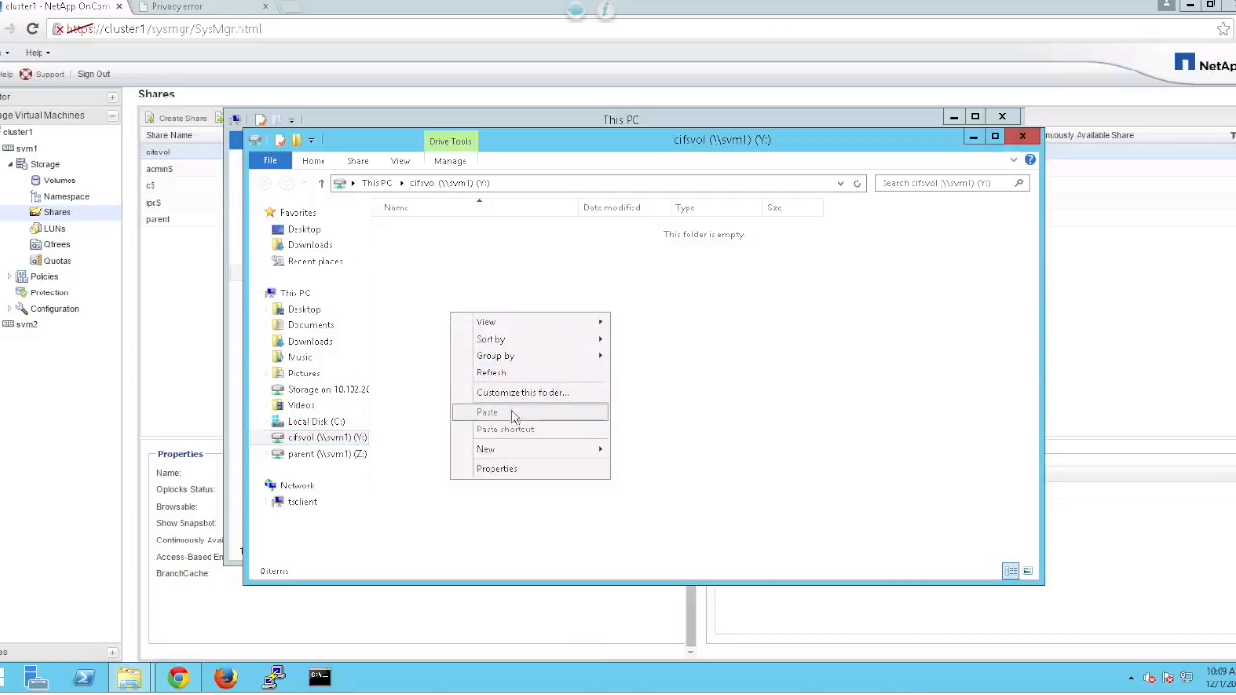
mouse_move(551, 450)
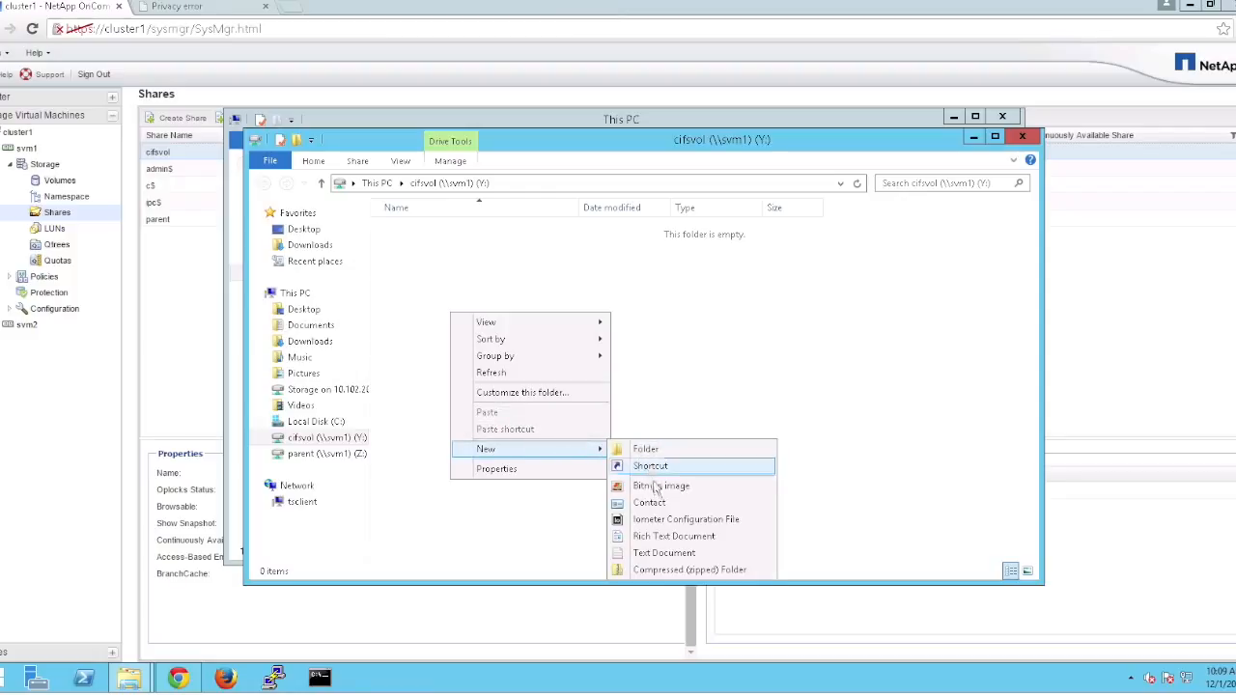
click(663, 555)
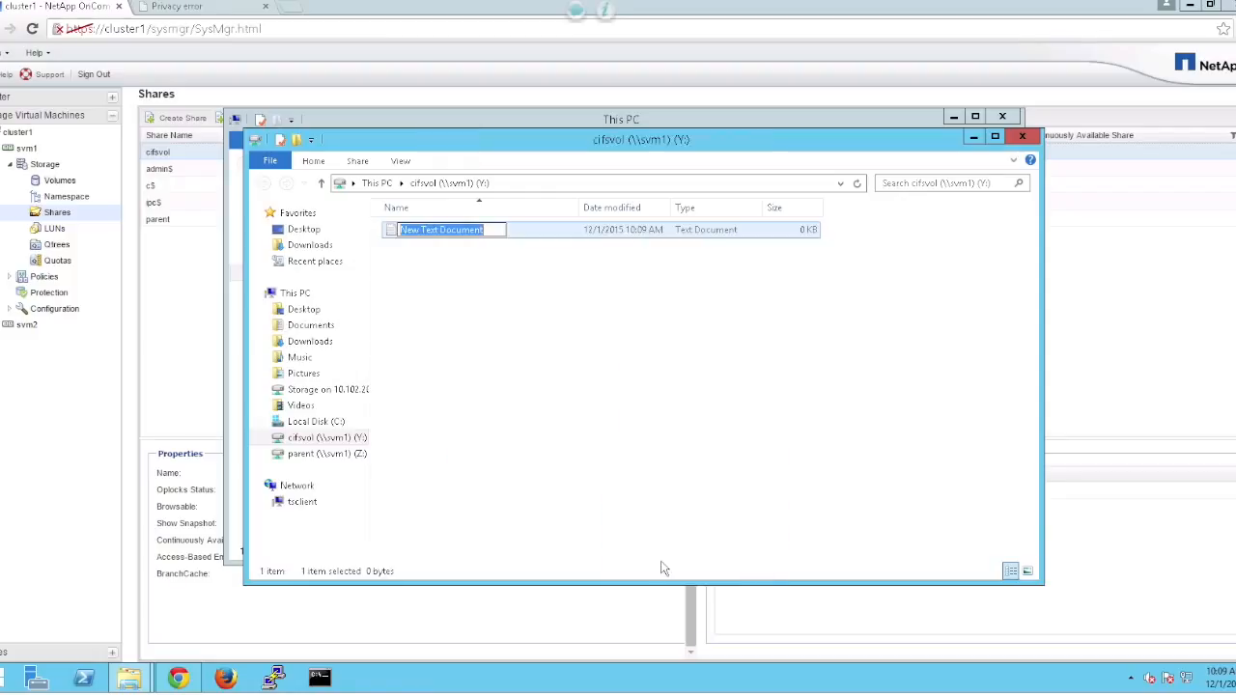
text(test1)
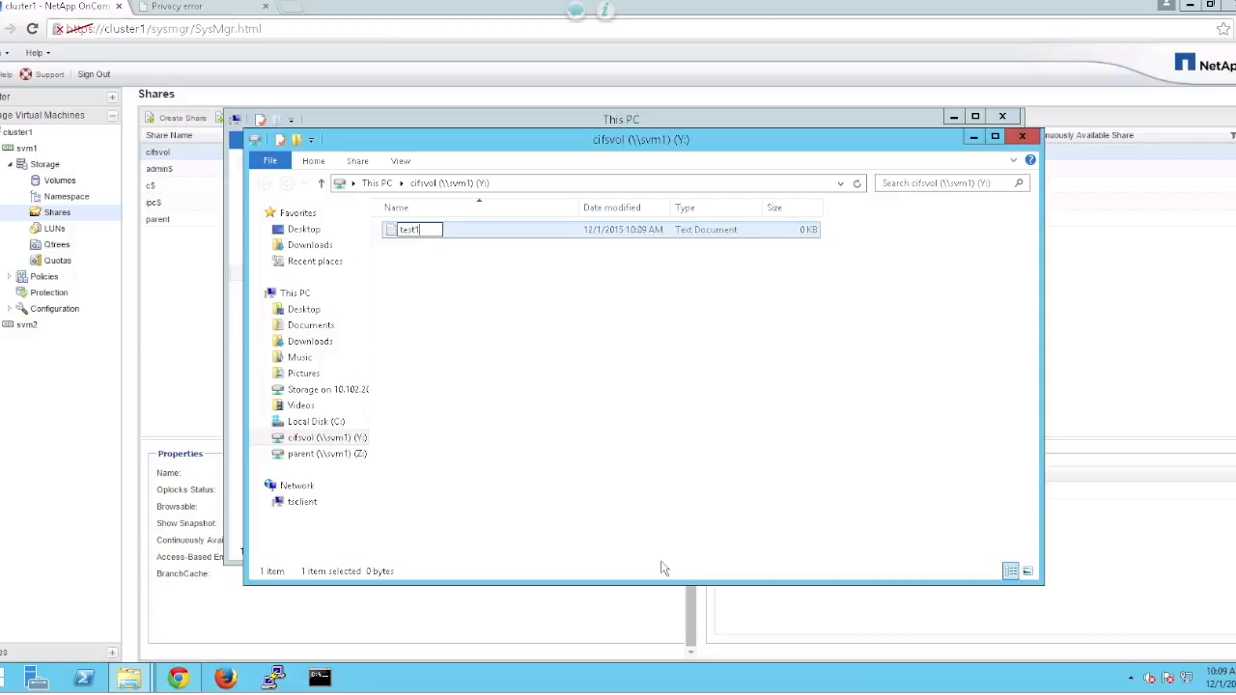
text(.txt)
key(Return)
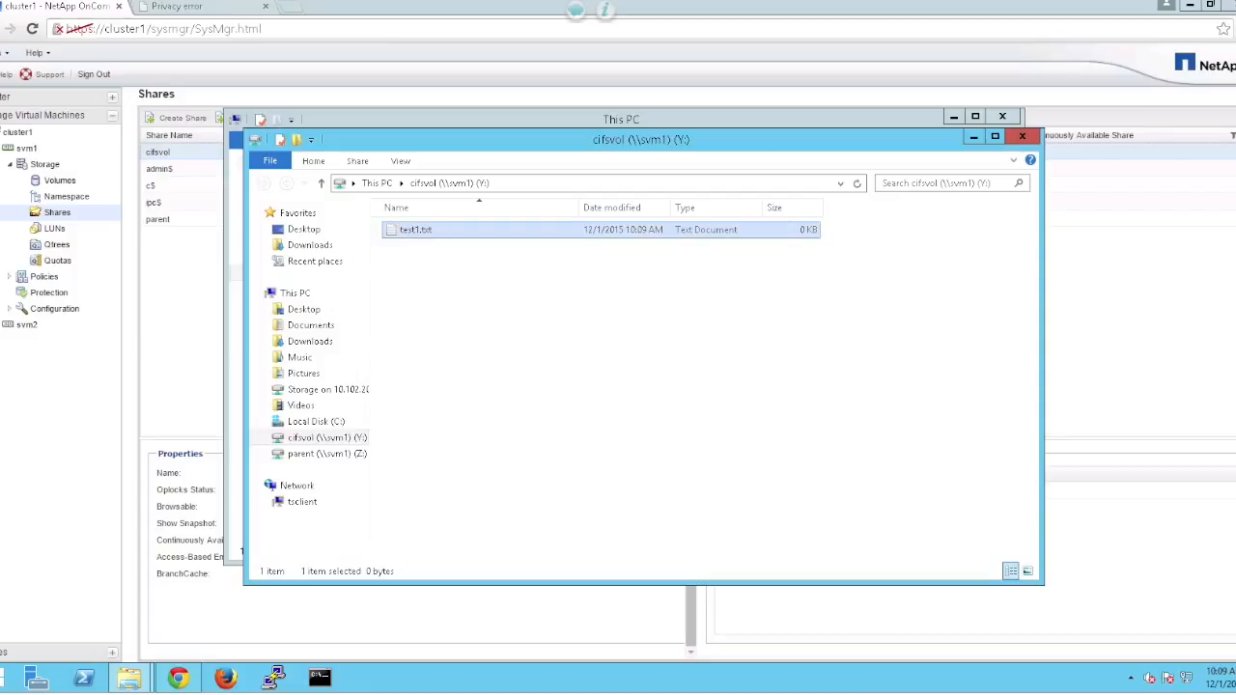
Write 'test' into test1.txt in Notepad and save it.
double_click(445, 235)
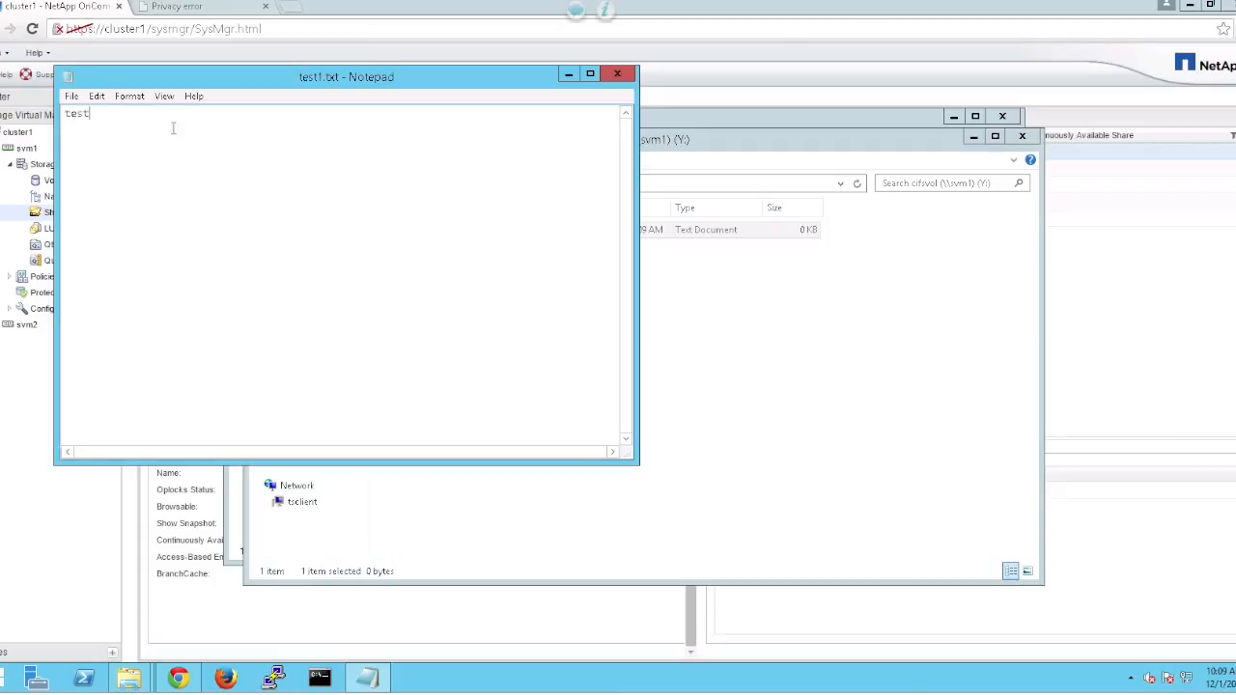
click(71, 96)
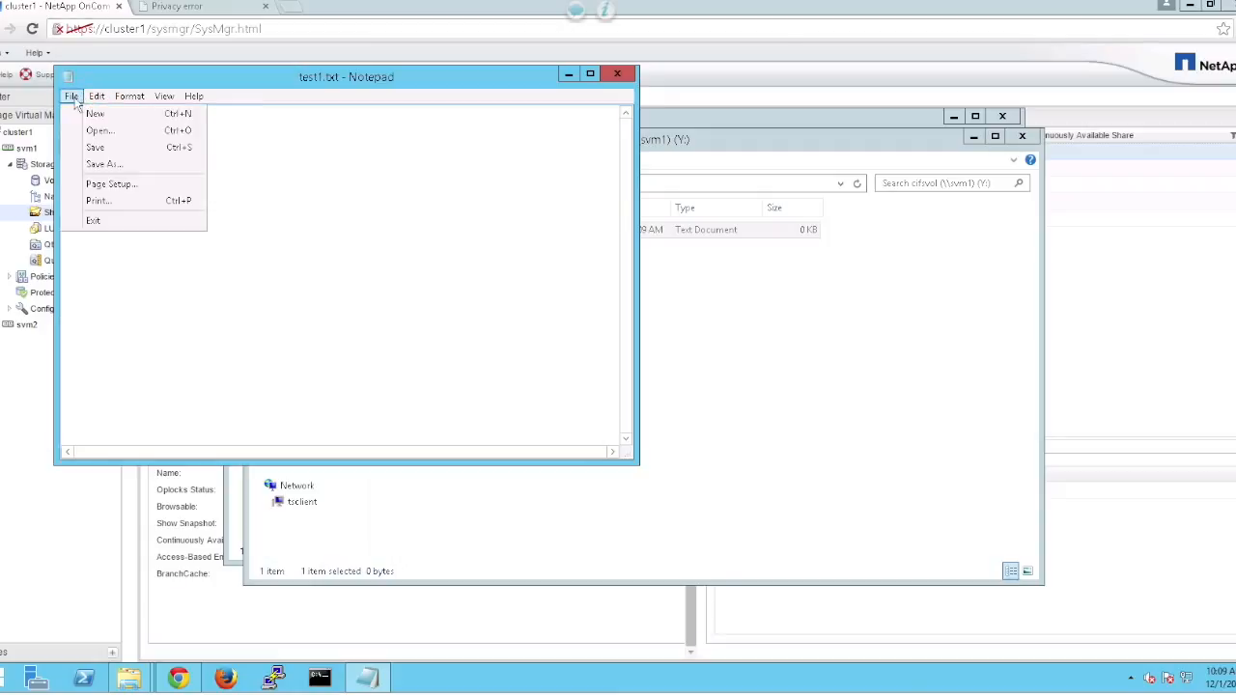
click(96, 148)
click(617, 74)
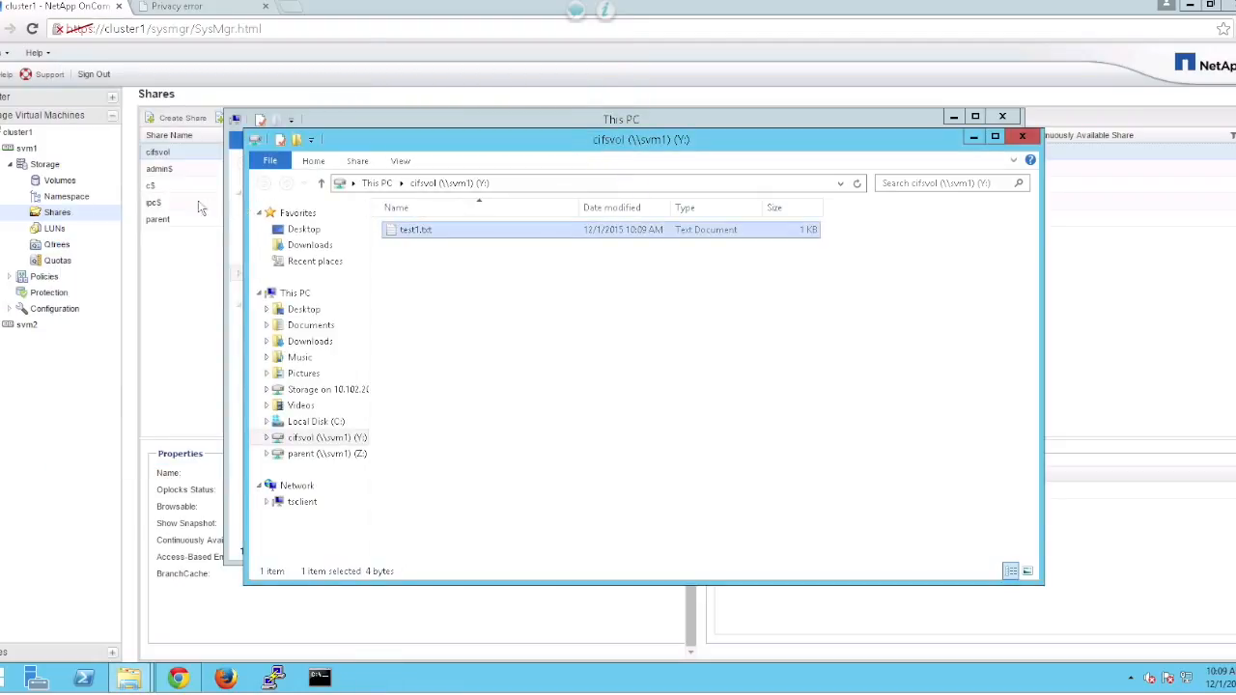
Create volume child1 on aggr1_cluster1_01 as a 10 GB thin-provisioned volume.
click(62, 182)
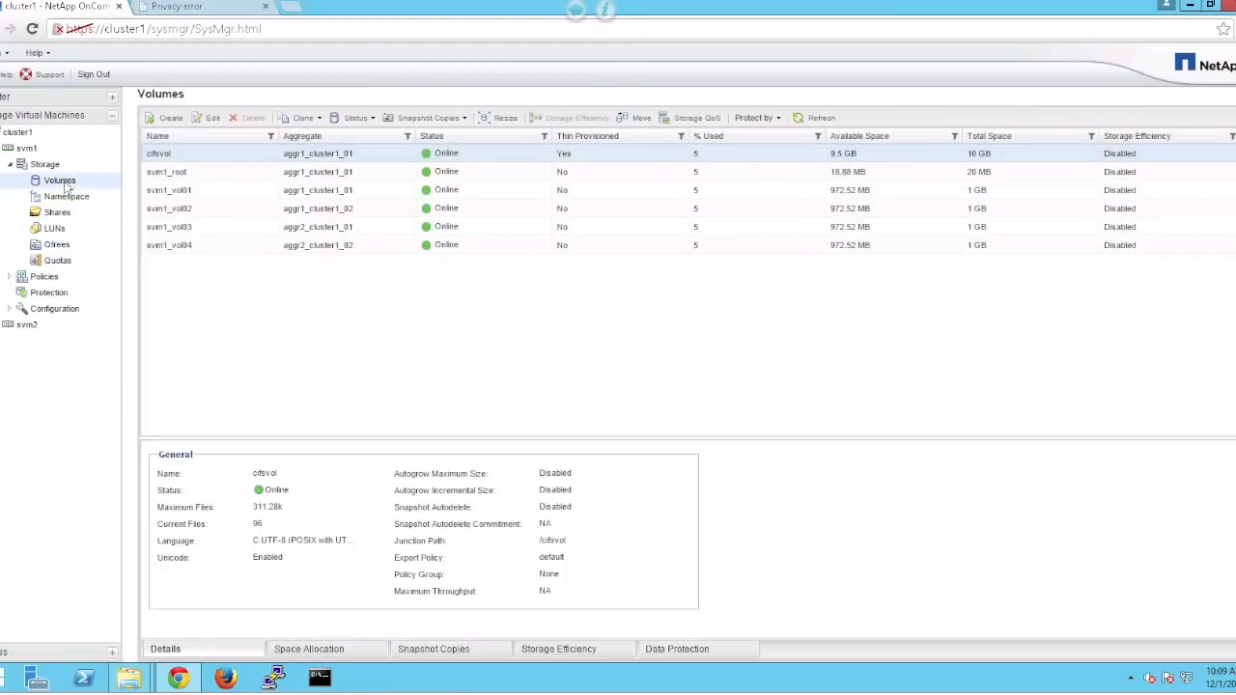
click(169, 118)
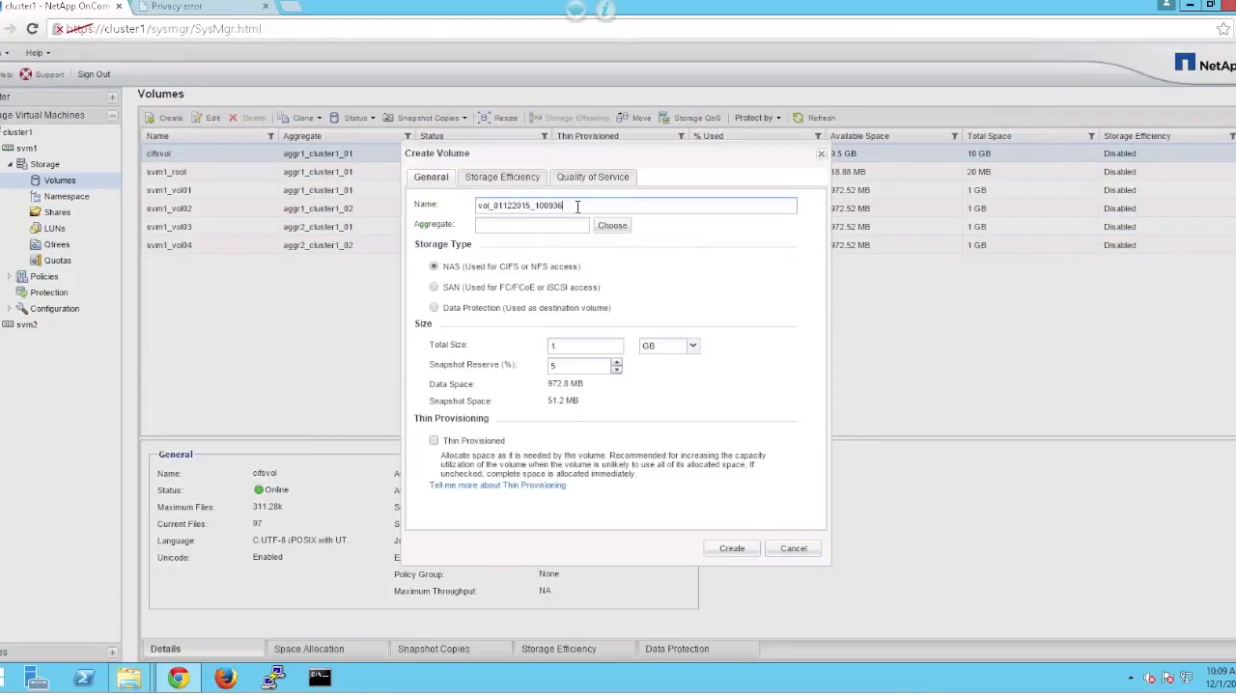
drag(578, 206, 420, 206)
text(c)
click(625, 227)
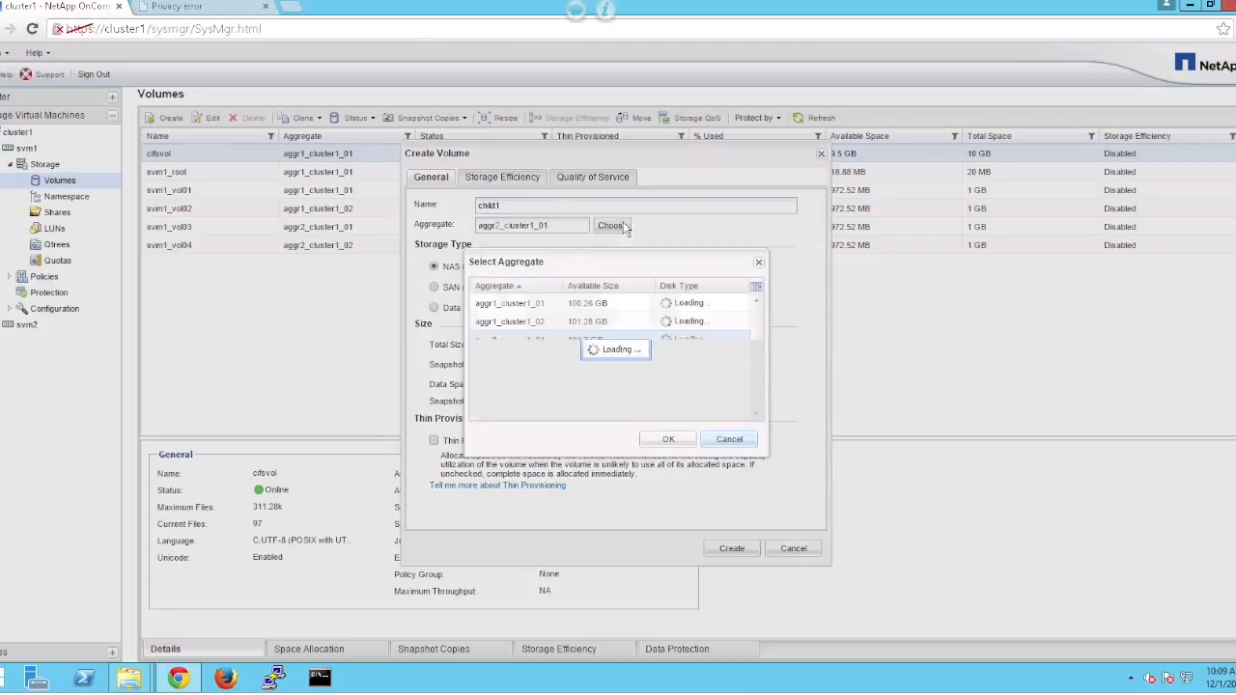
click(531, 307)
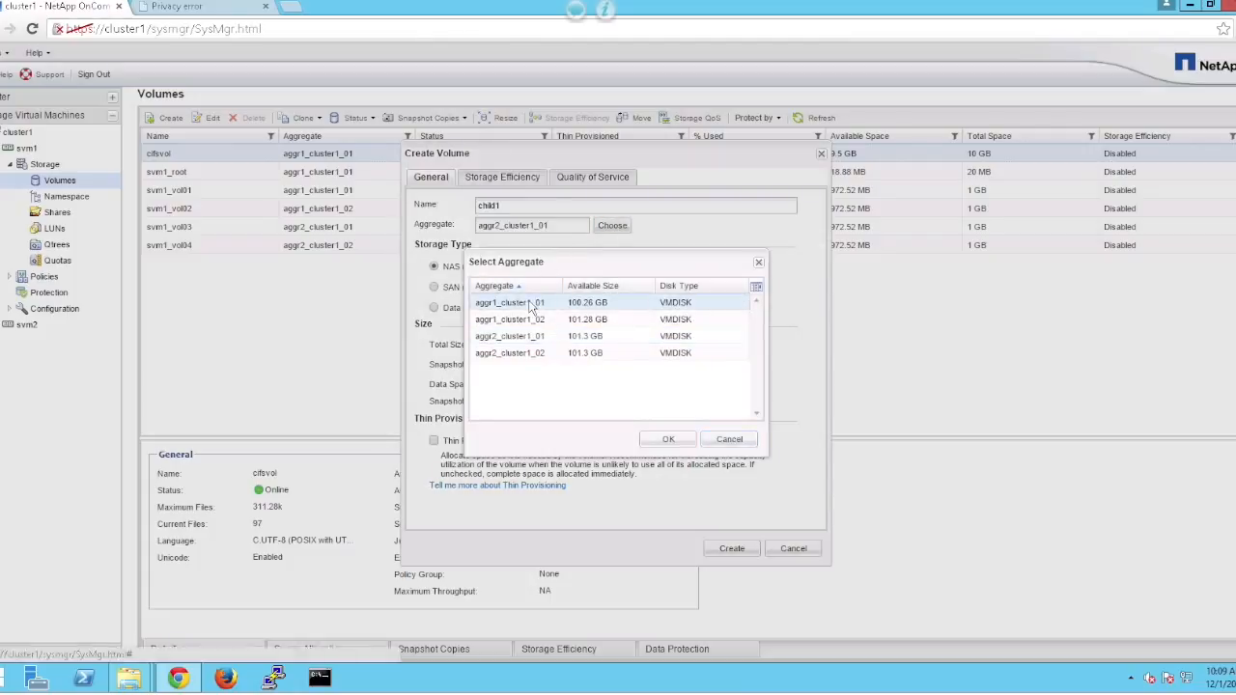
click(665, 441)
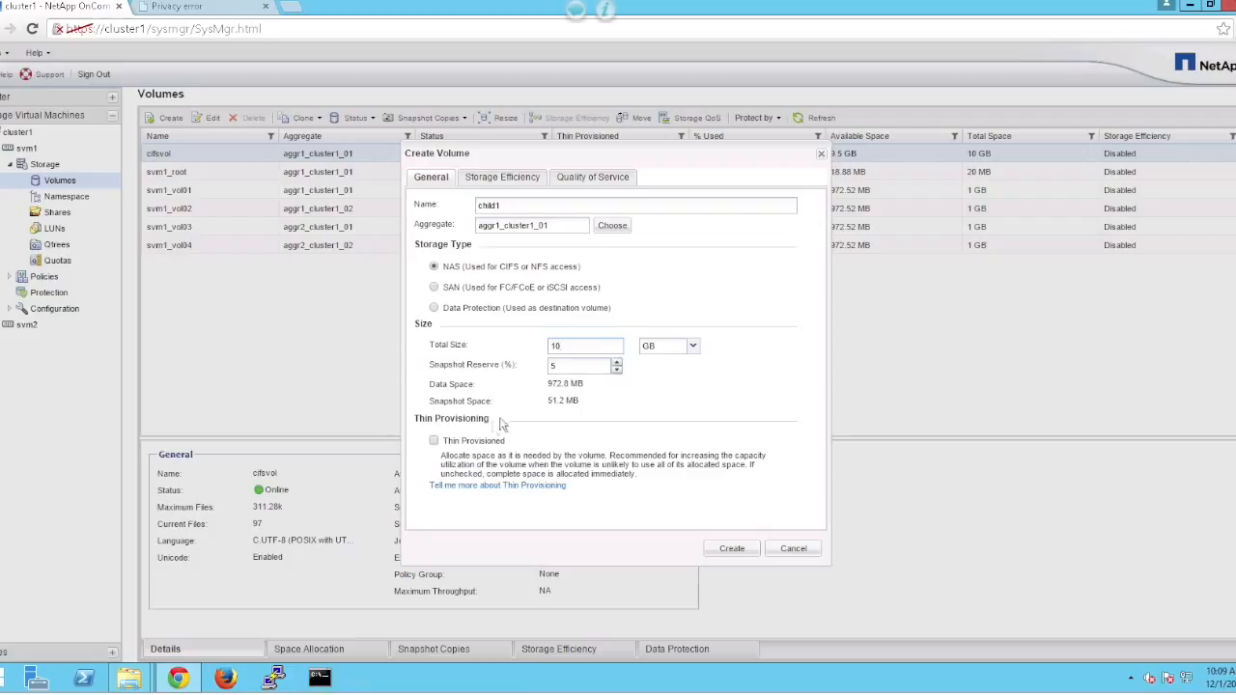
click(434, 441)
click(732, 548)
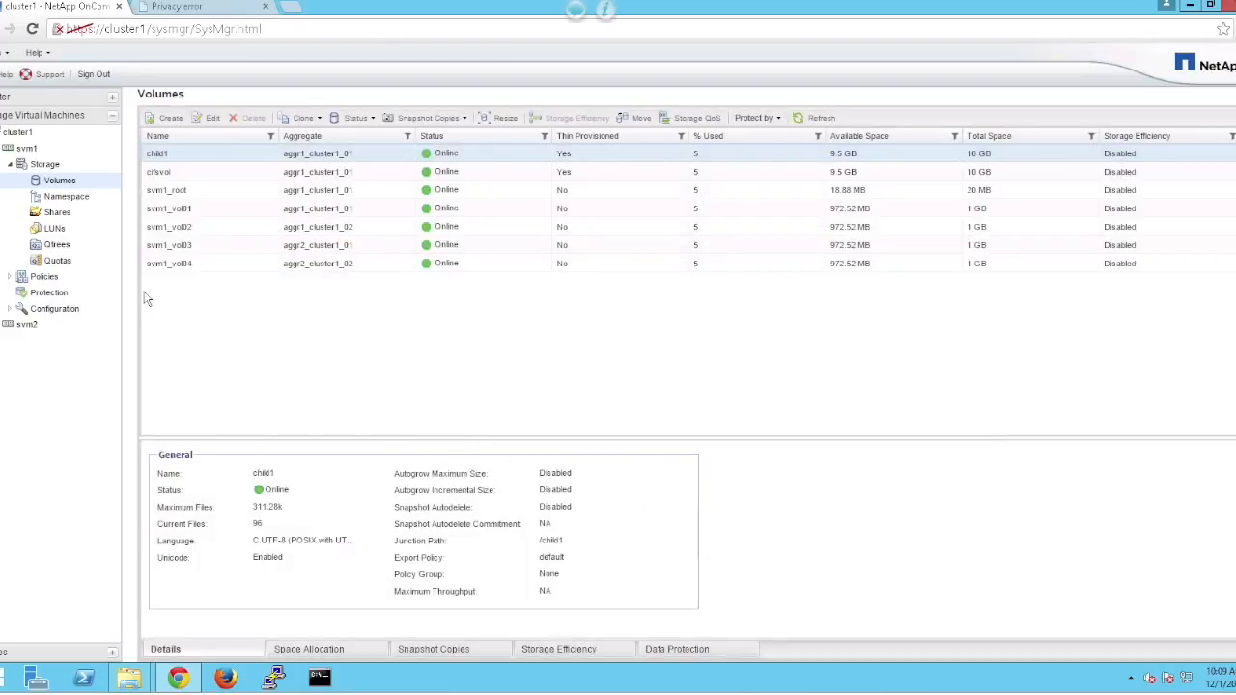
Unmount child1 from its /child1 junction in the namespace.
click(66, 197)
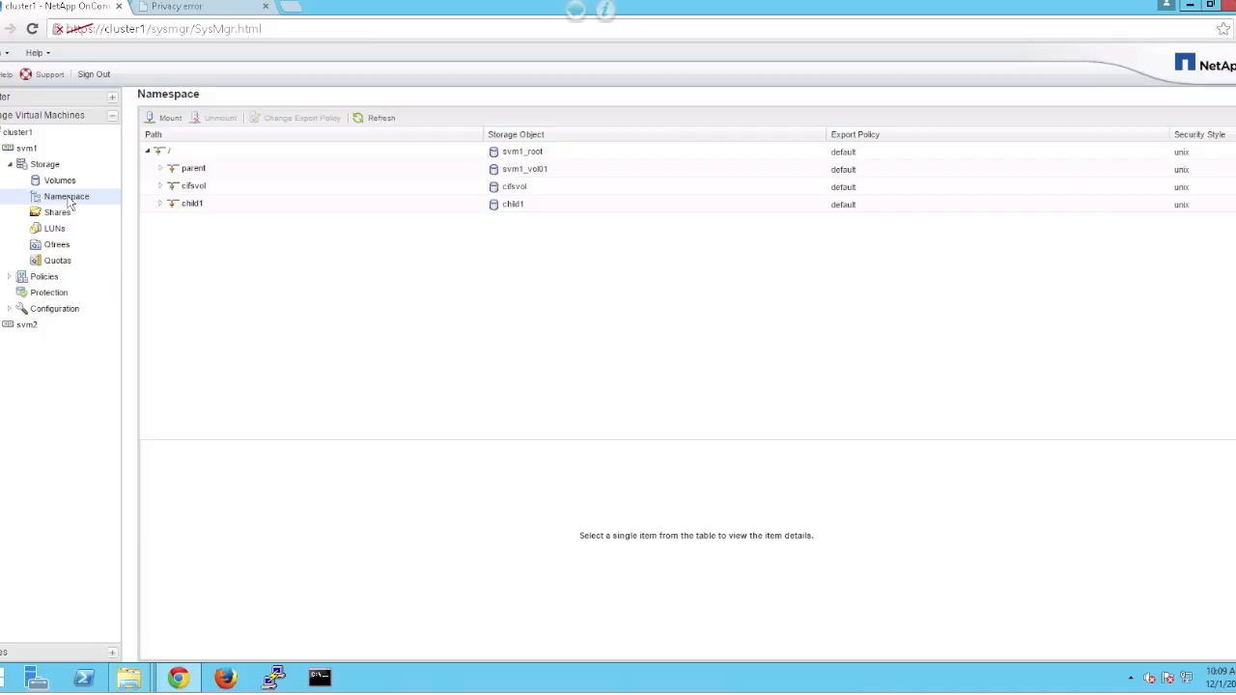
click(186, 211)
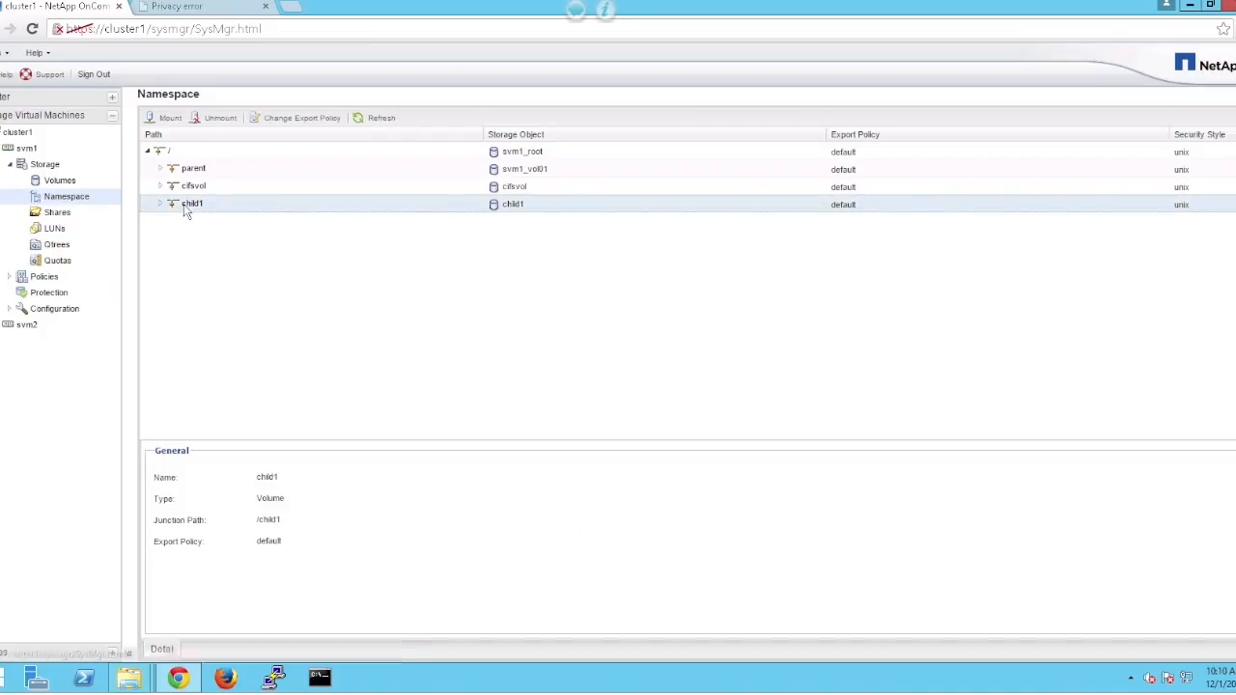
click(214, 119)
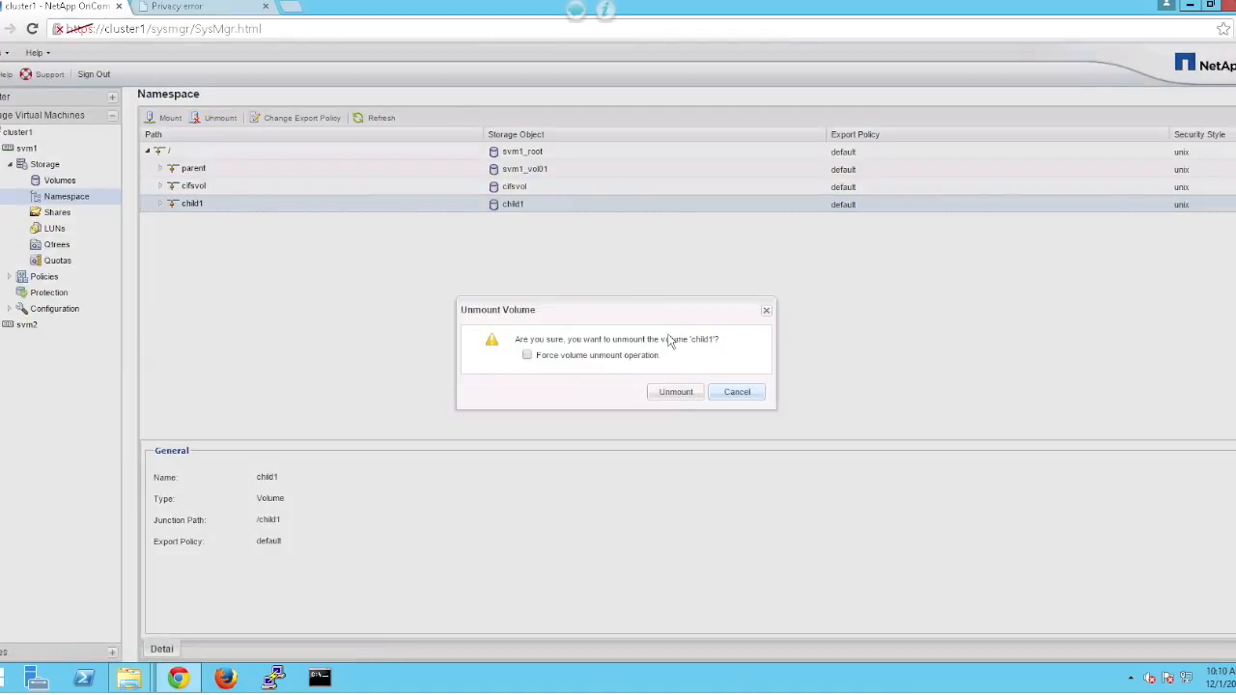
click(675, 392)
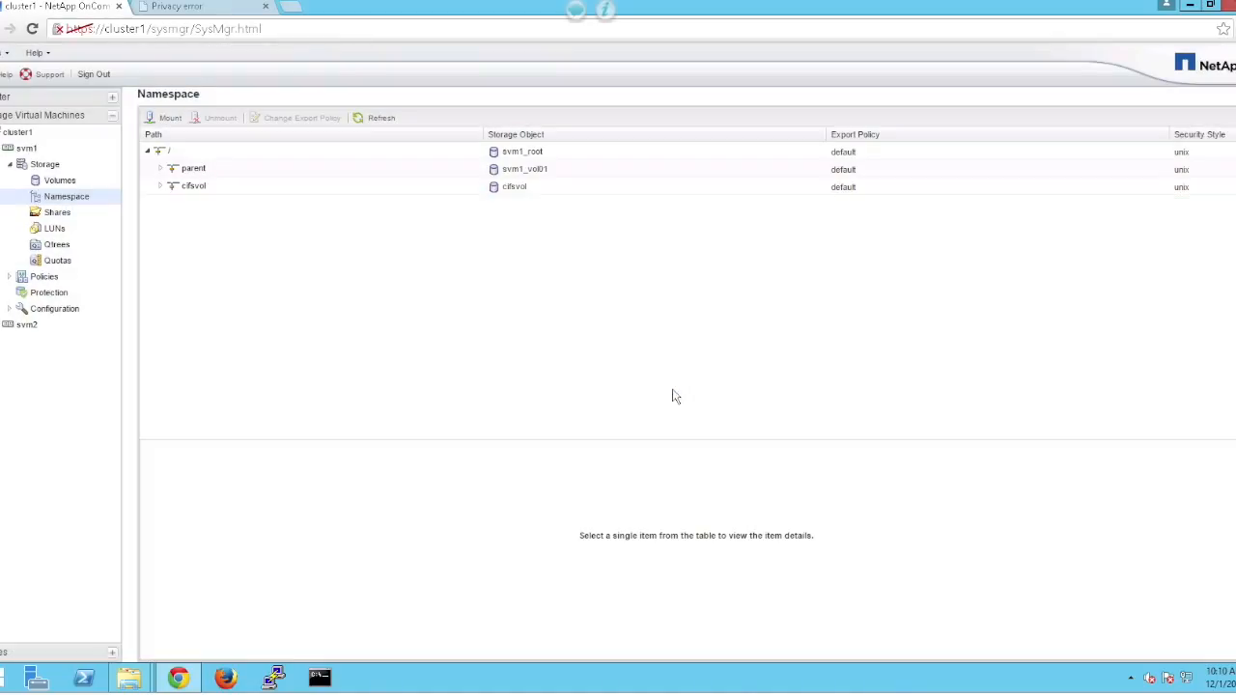
Mount child1 under cifsvol at /cifsvol/child1 and bring up the Y: drive window.
click(166, 118)
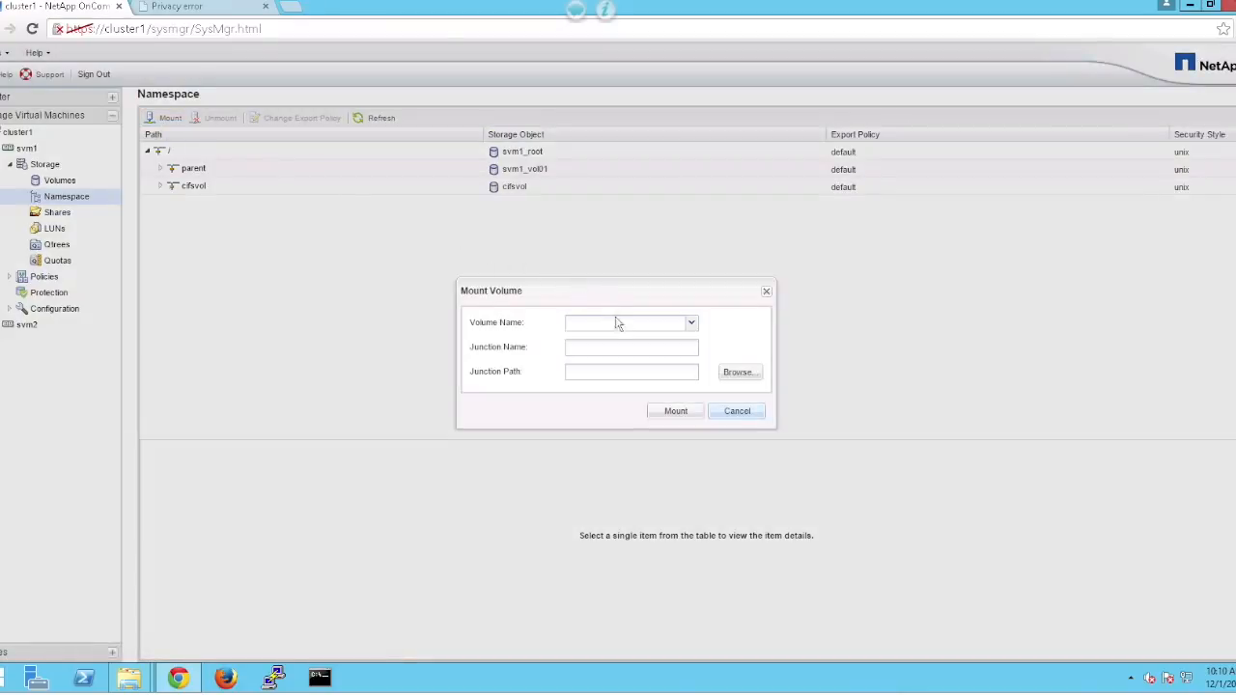
click(691, 322)
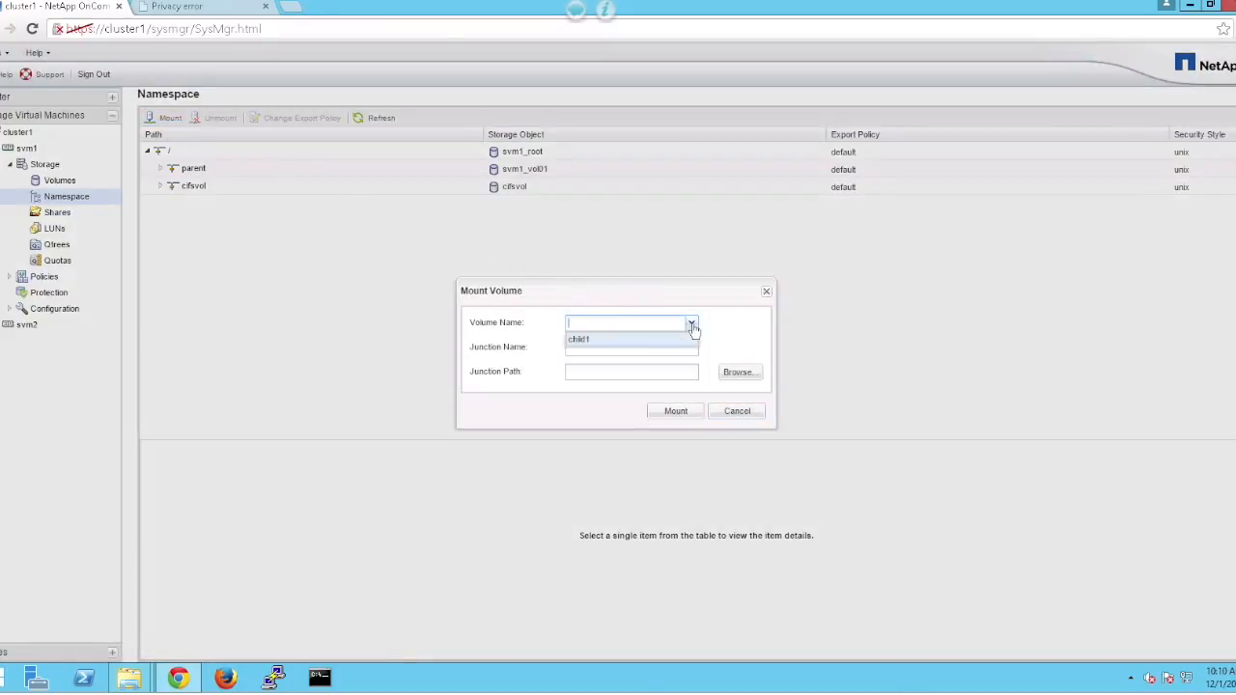
click(680, 342)
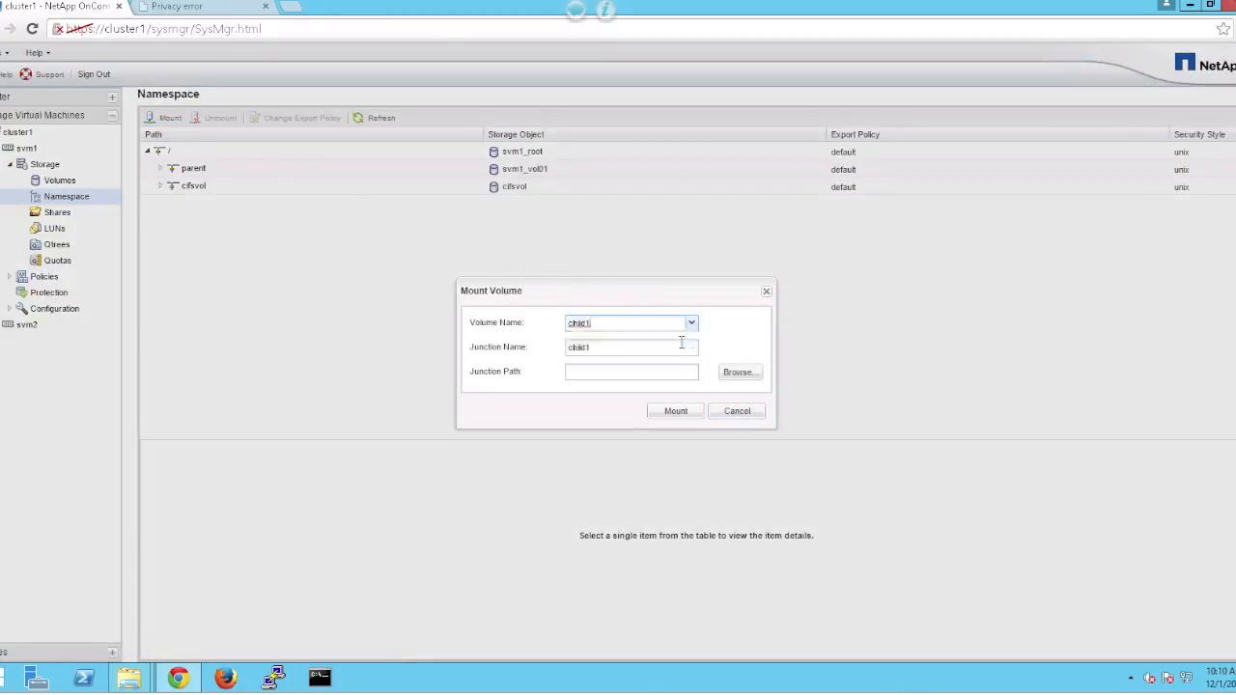
click(739, 373)
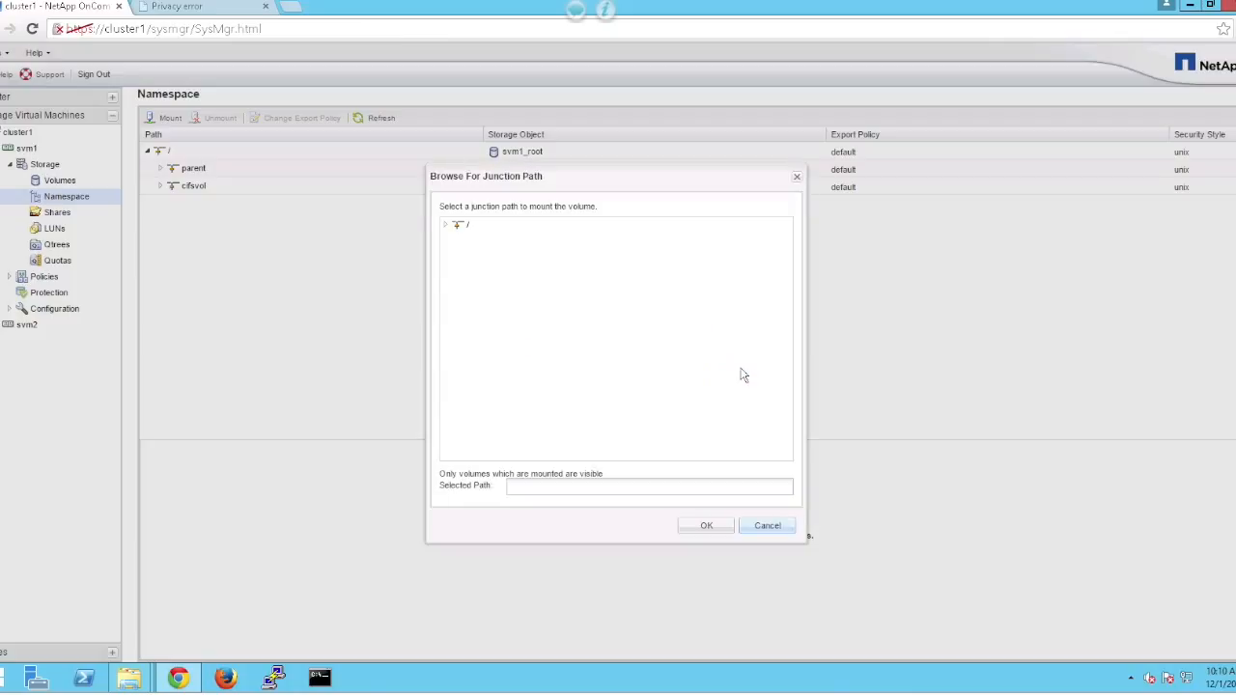
click(447, 227)
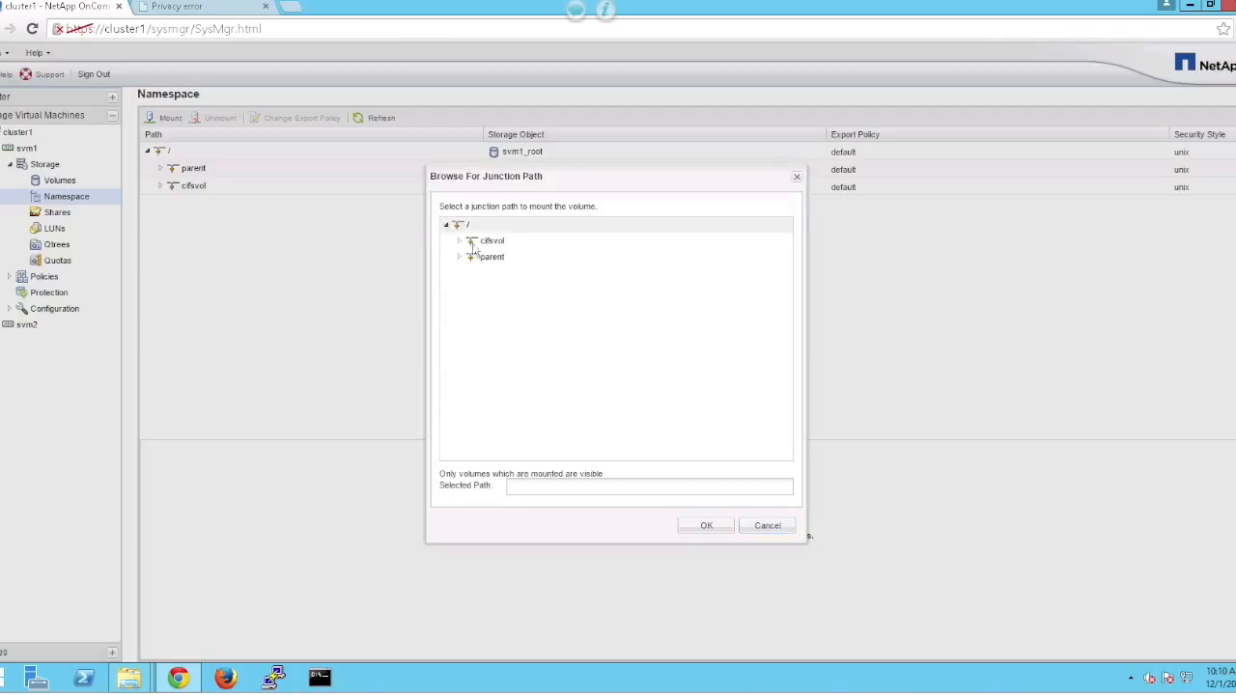
click(716, 524)
click(676, 415)
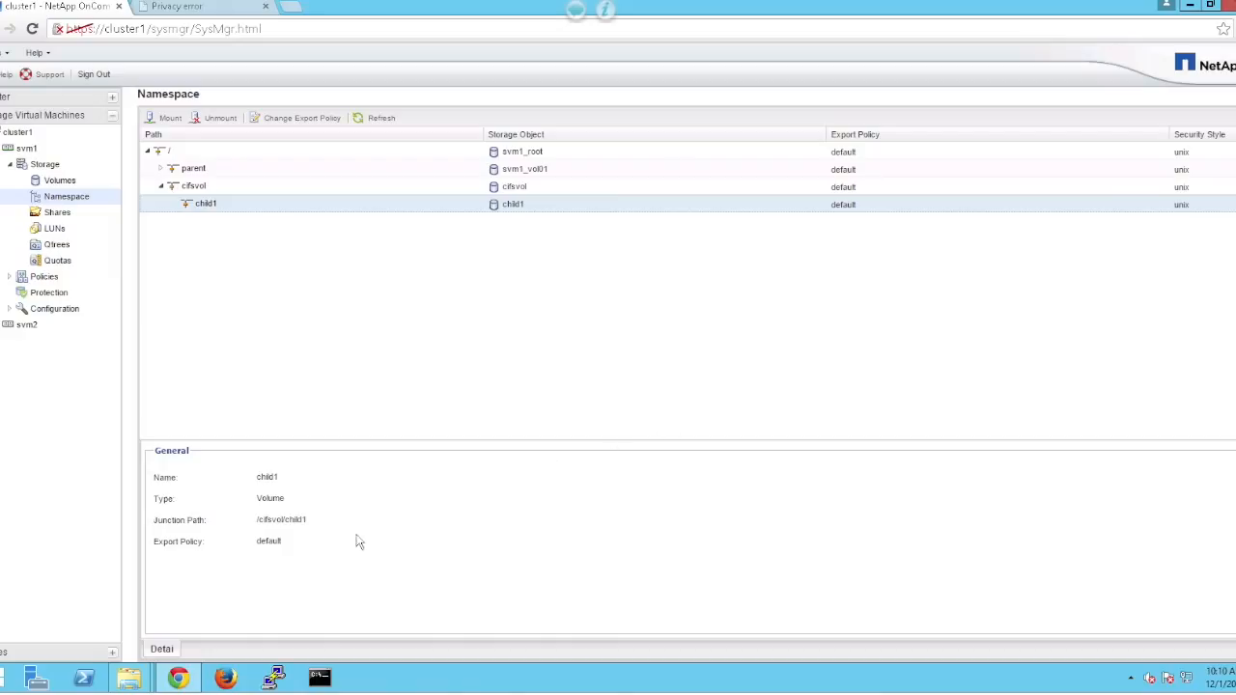
mouse_move(130, 678)
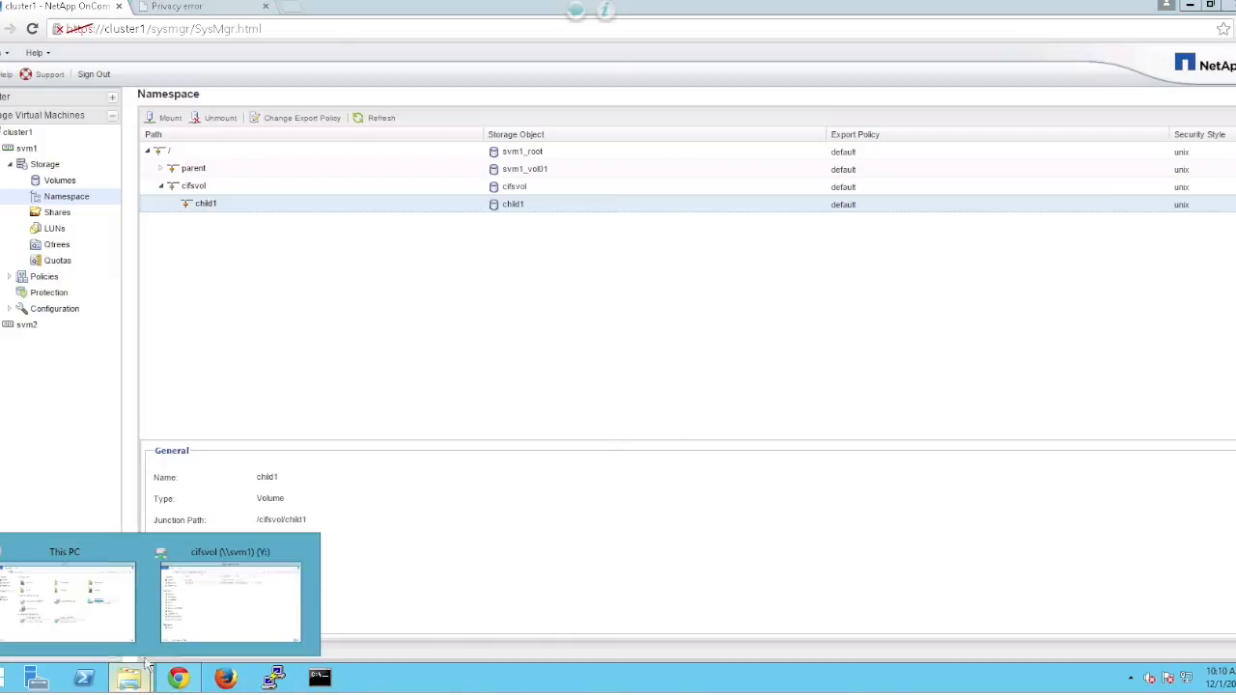
click(182, 633)
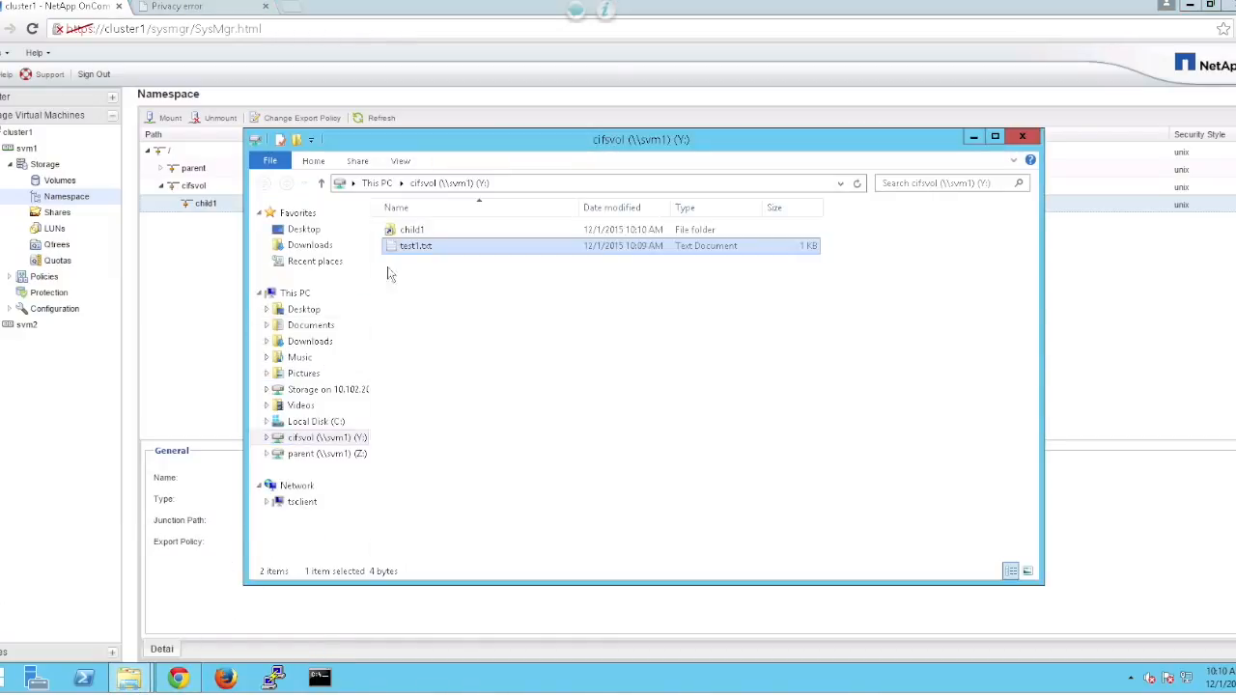
Create a text document named test2.txt inside the child1 folder on Y:.
double_click(404, 232)
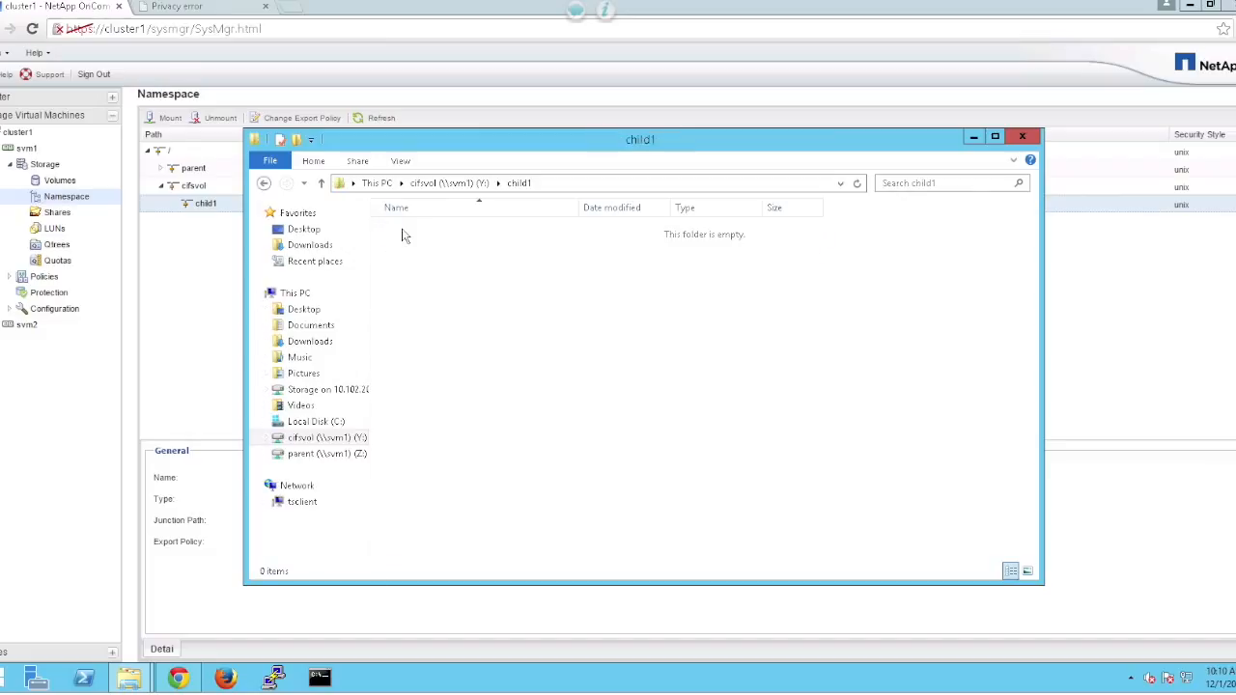
right_click(424, 258)
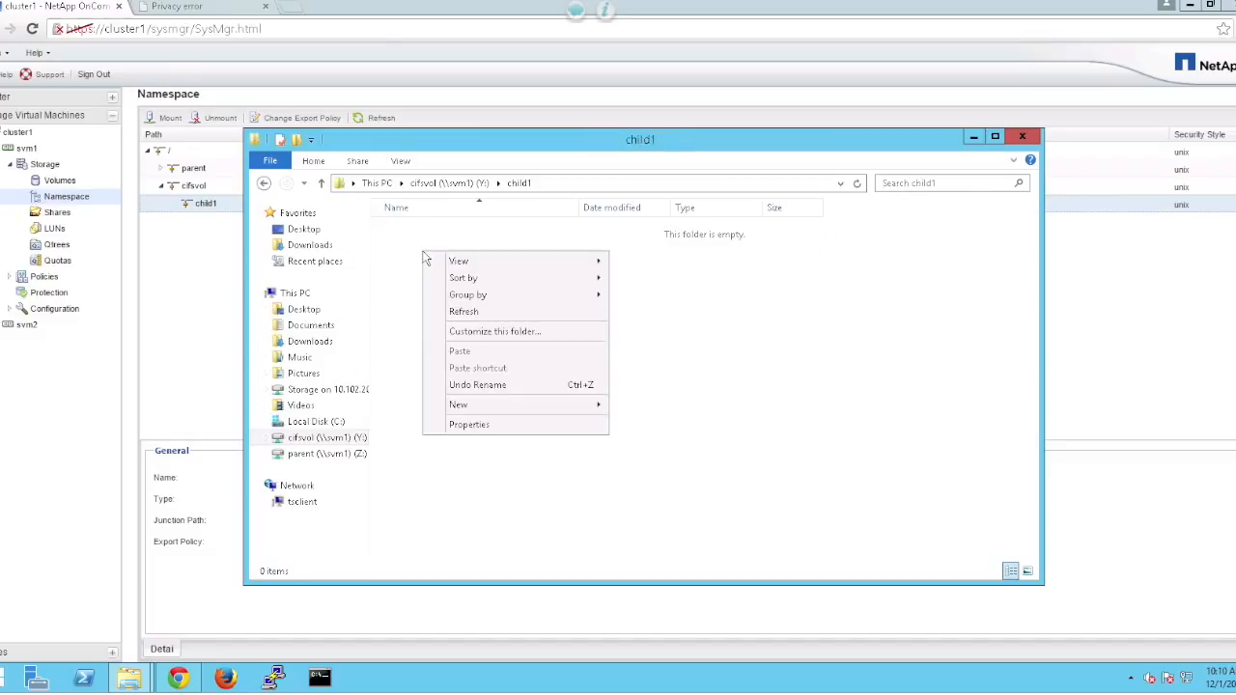
mouse_move(503, 403)
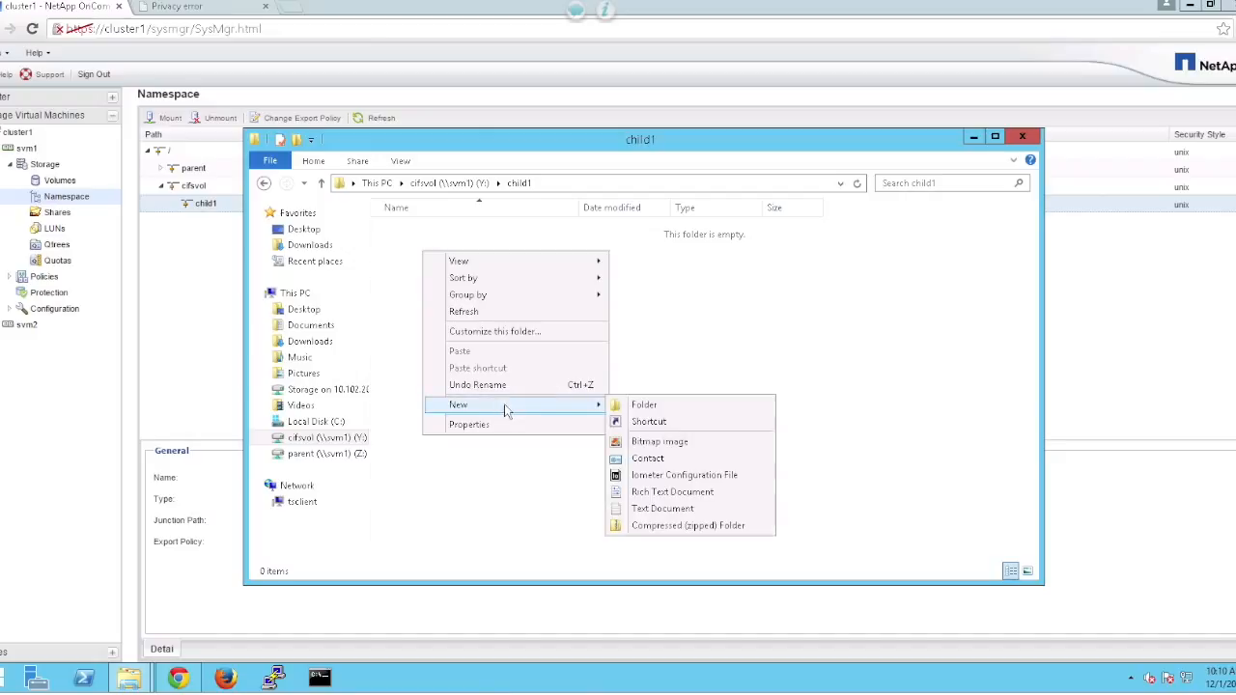
click(648, 509)
text(test2)
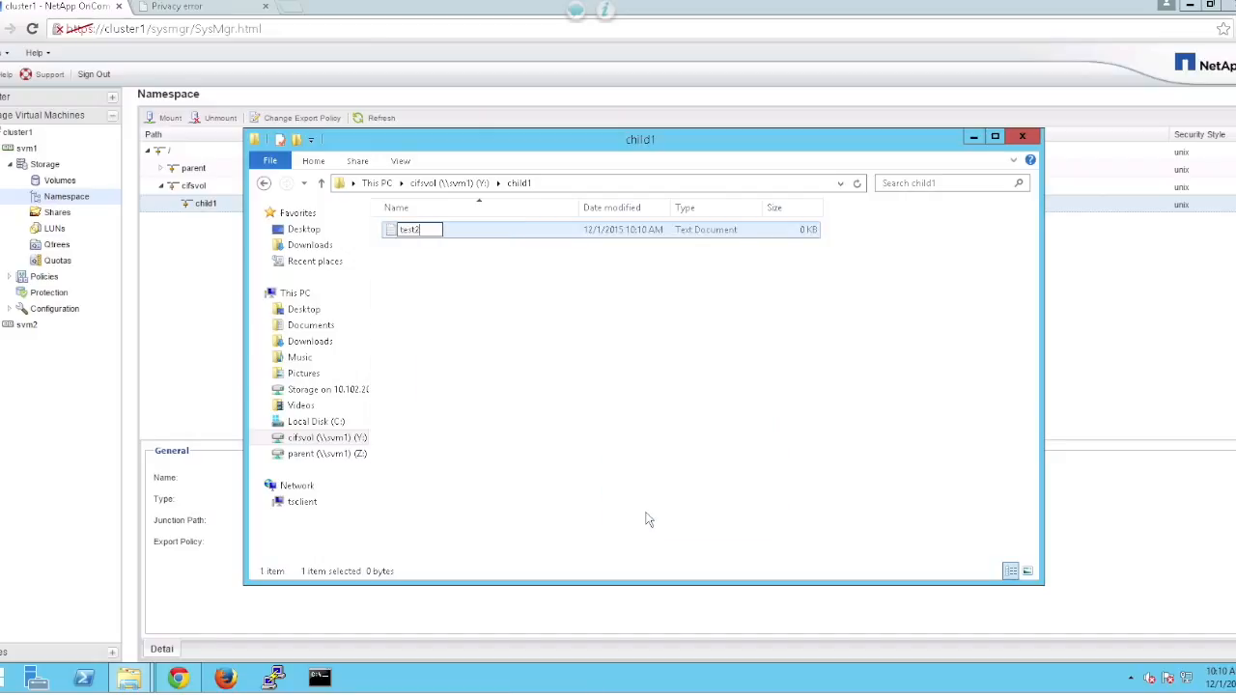
text(.txt)
key(Return)
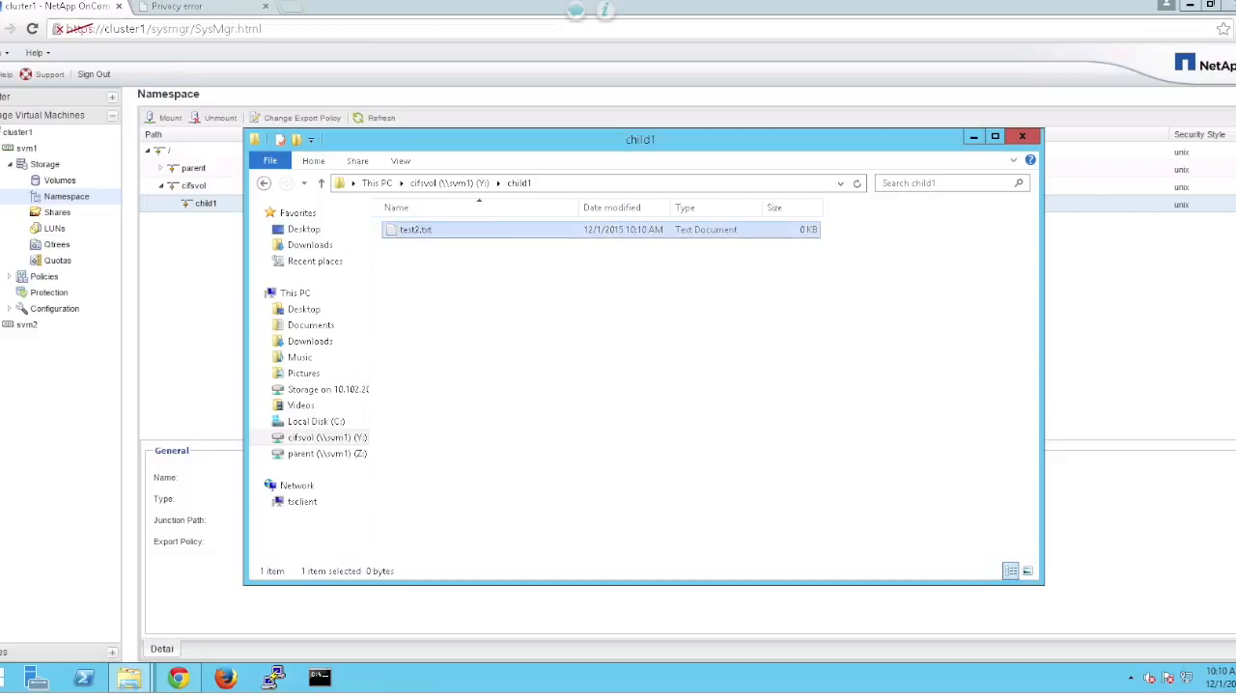
Write 'test2' into test2.txt in Notepad and save it.
double_click(419, 237)
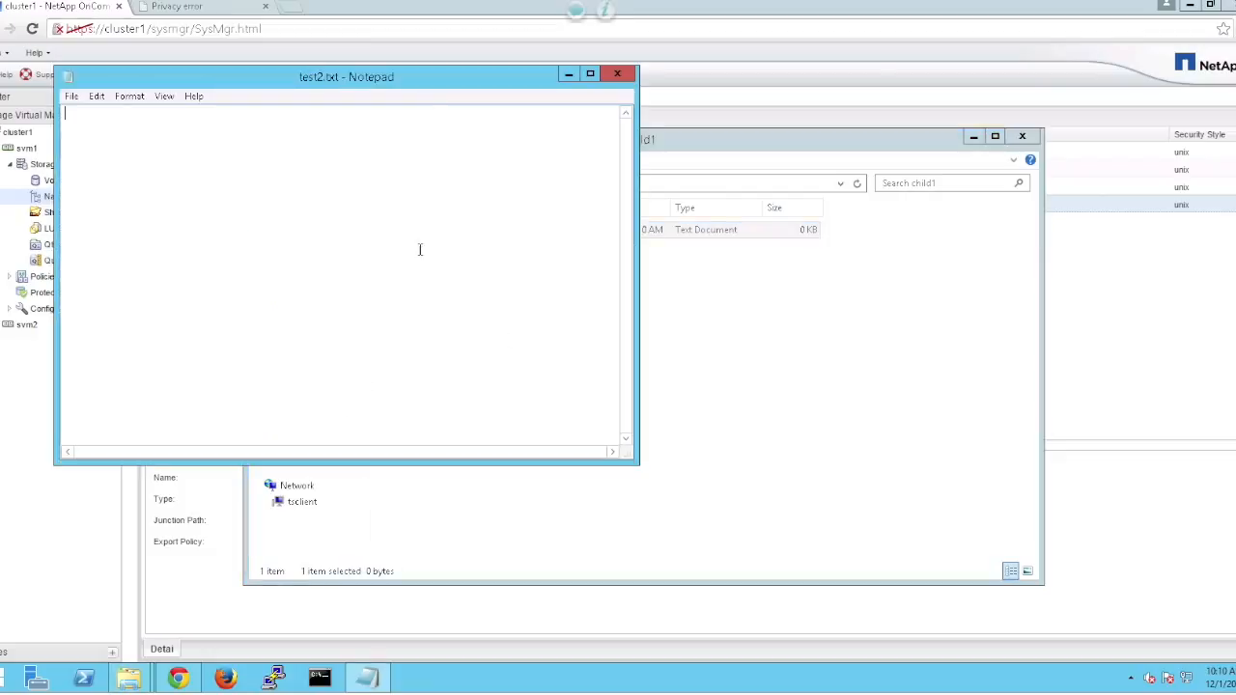
text(test2)
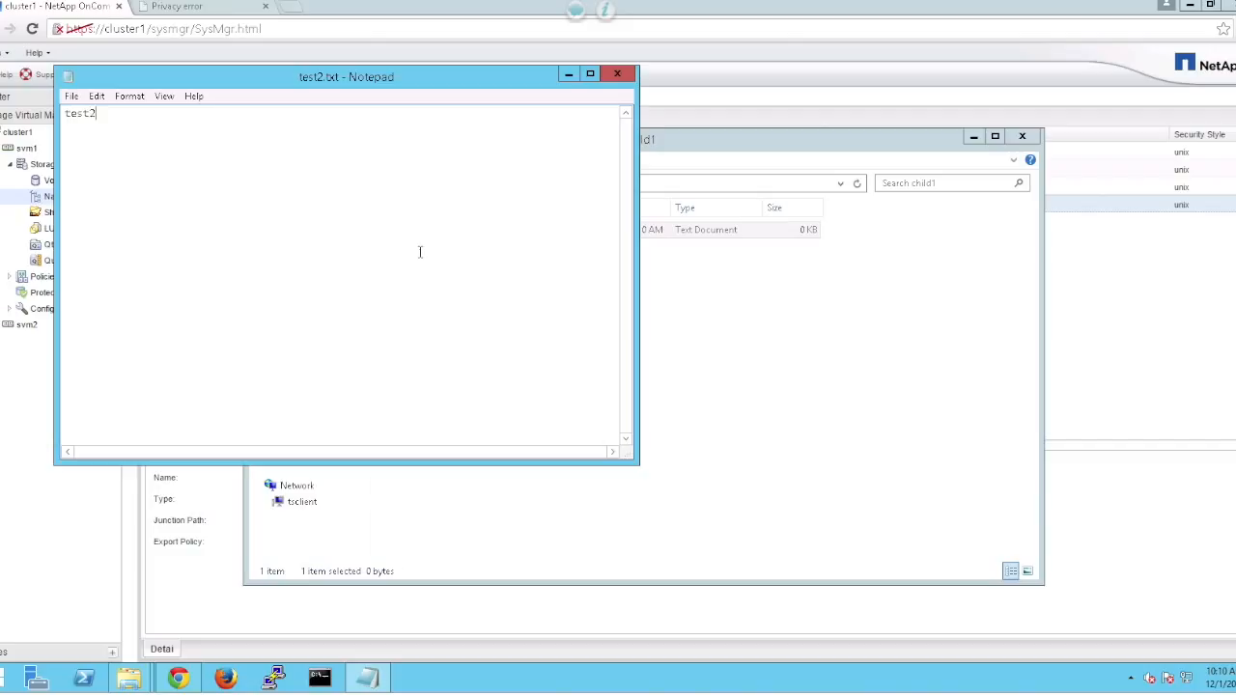
click(72, 96)
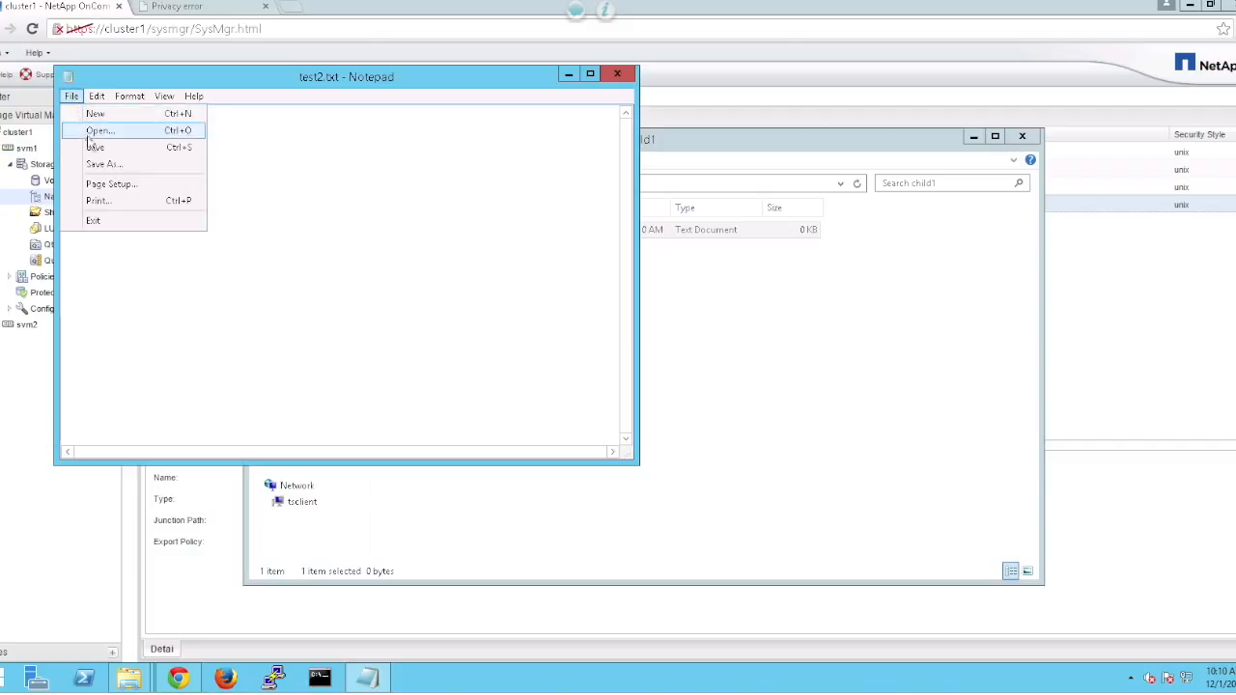
click(103, 149)
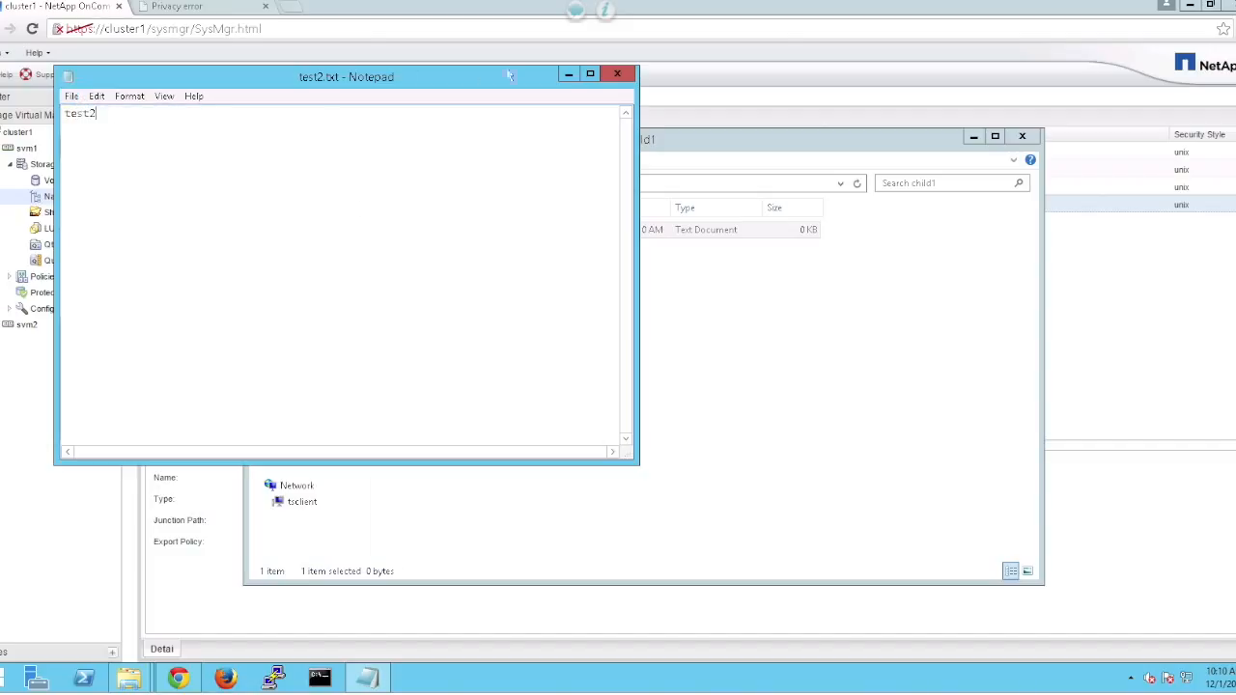
click(617, 74)
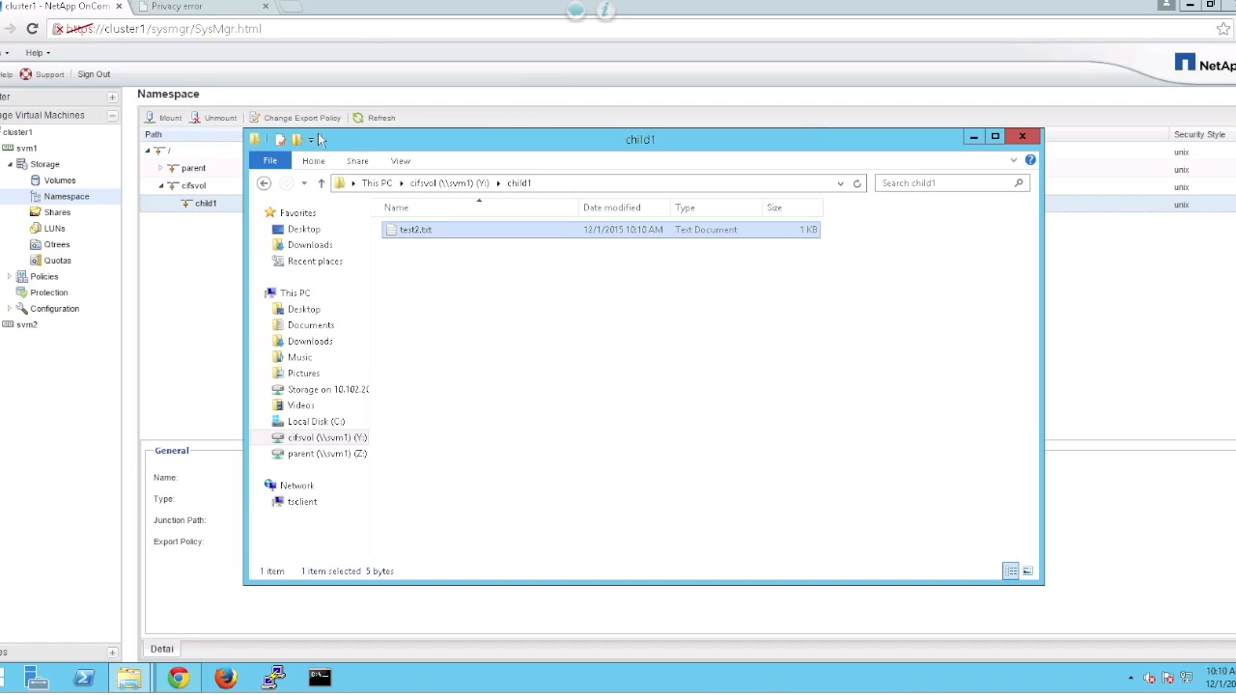
click(74, 181)
Create volume child2 on aggr1_cluster1_01, 10 GB and thin provisioned.
click(167, 118)
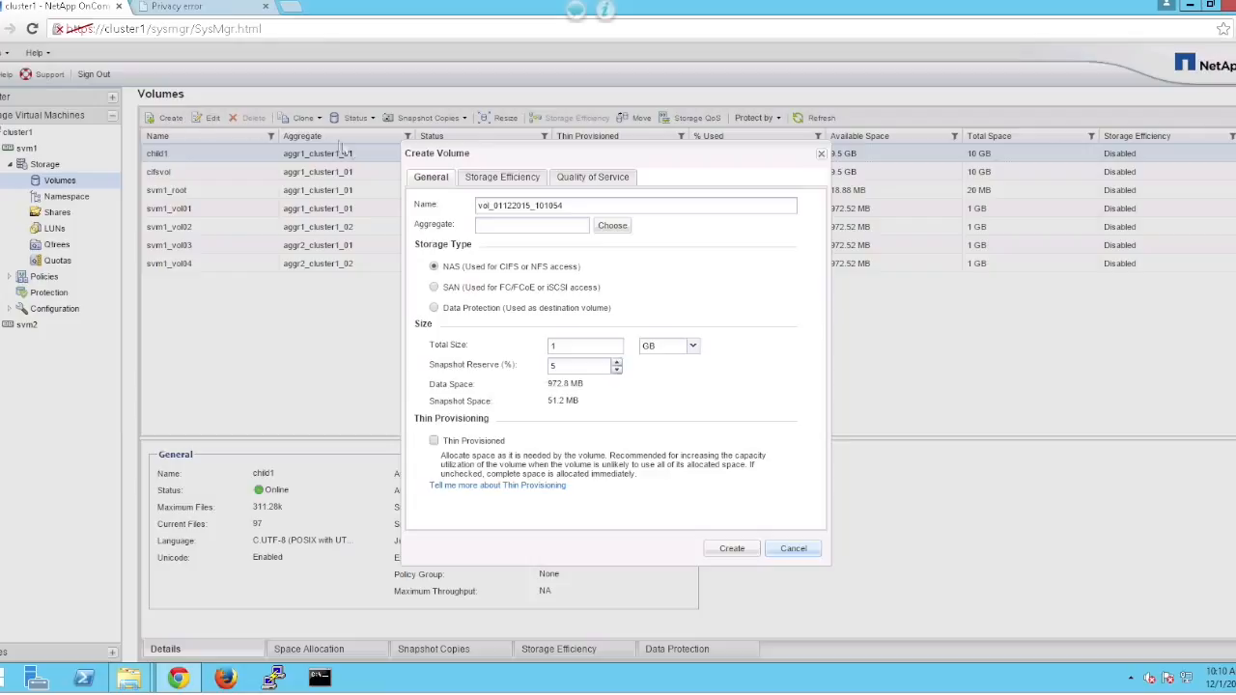
drag(584, 205, 389, 193)
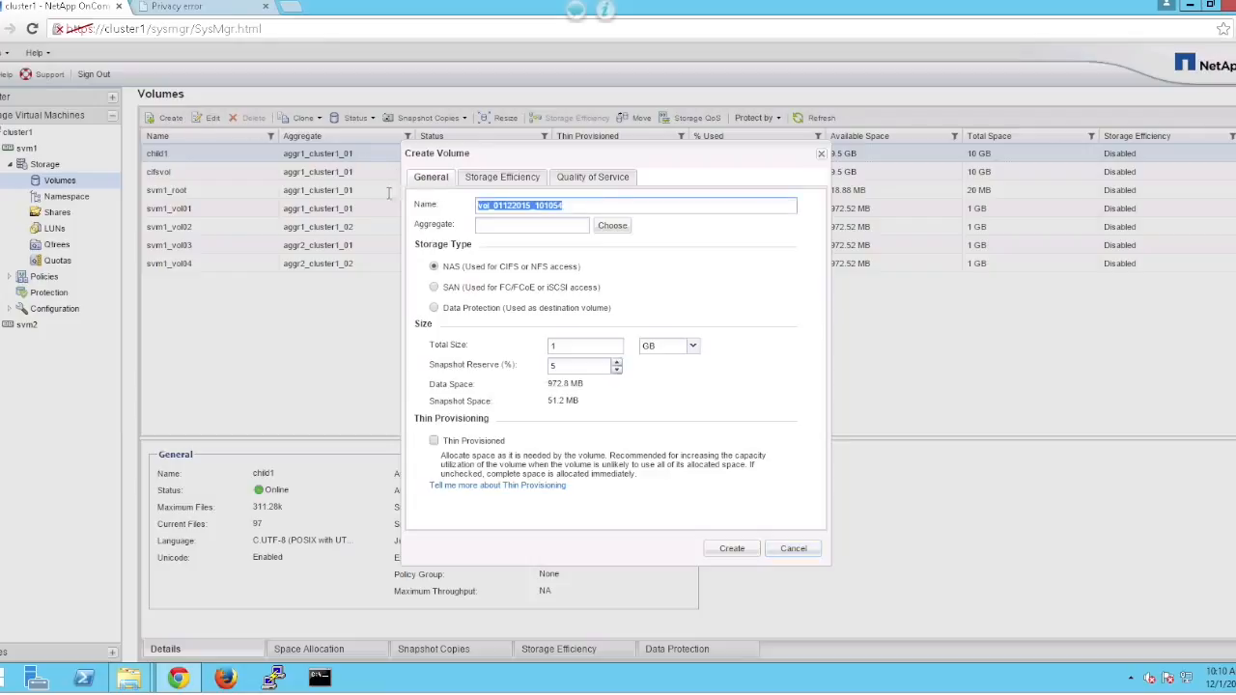
text(child2)
click(612, 225)
click(528, 305)
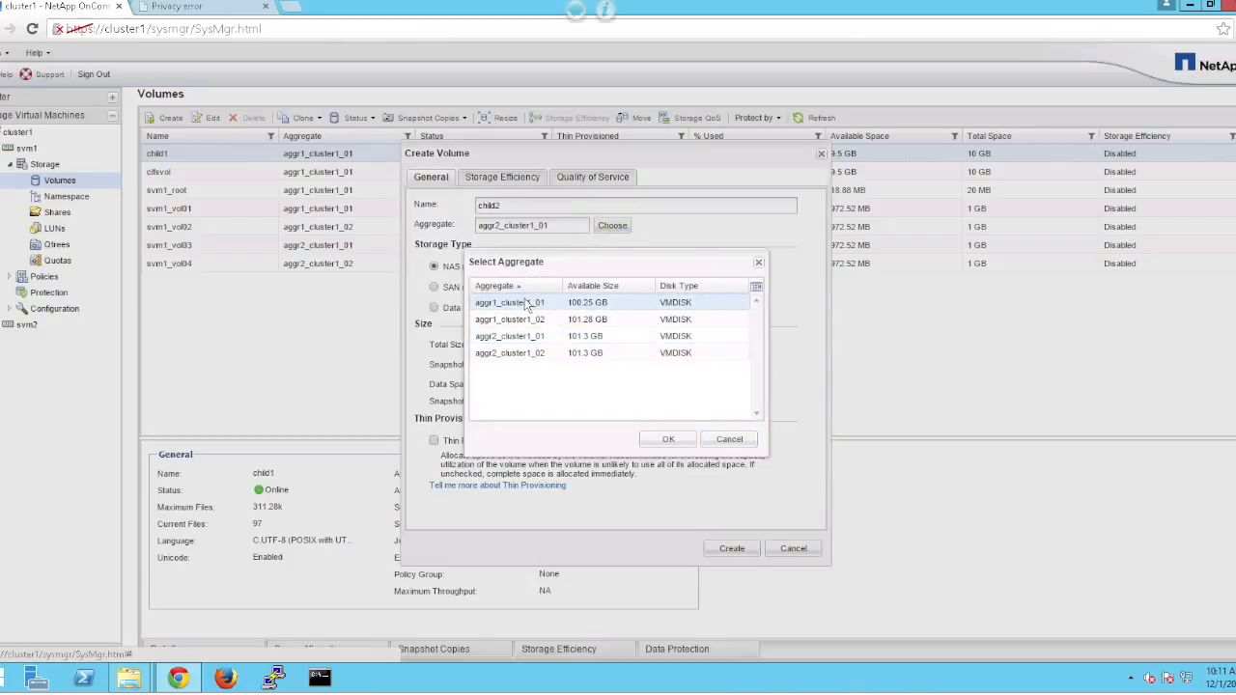
click(670, 439)
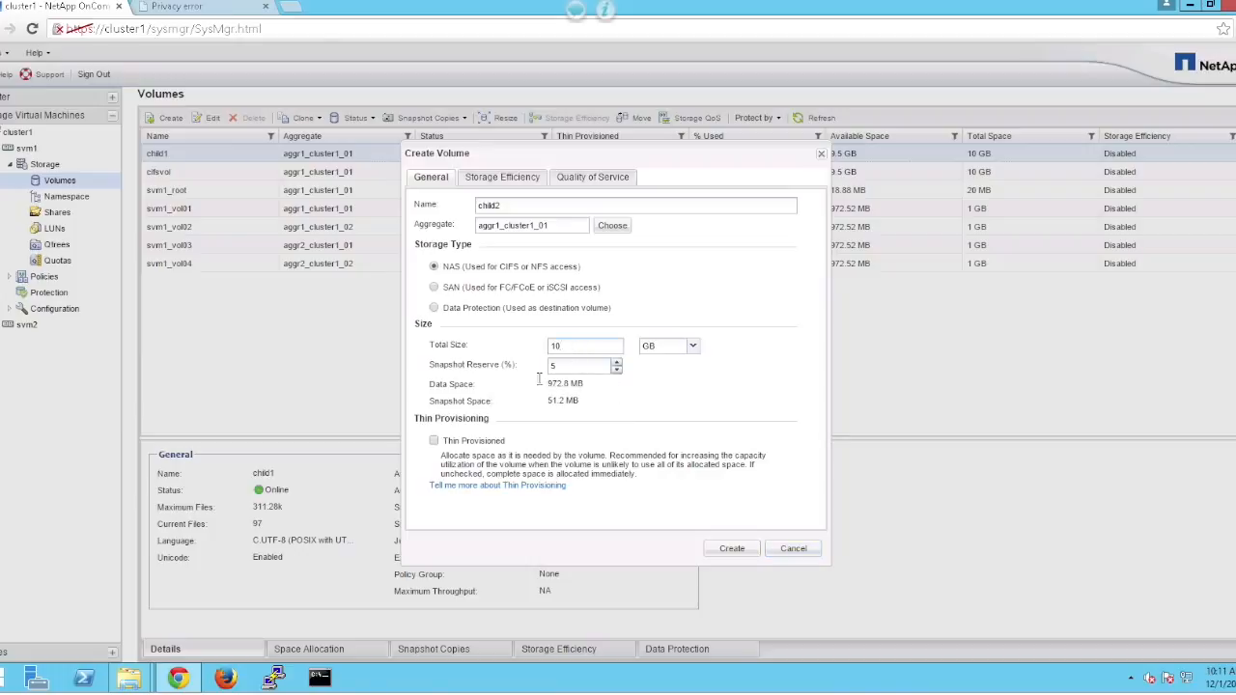
click(433, 441)
click(732, 550)
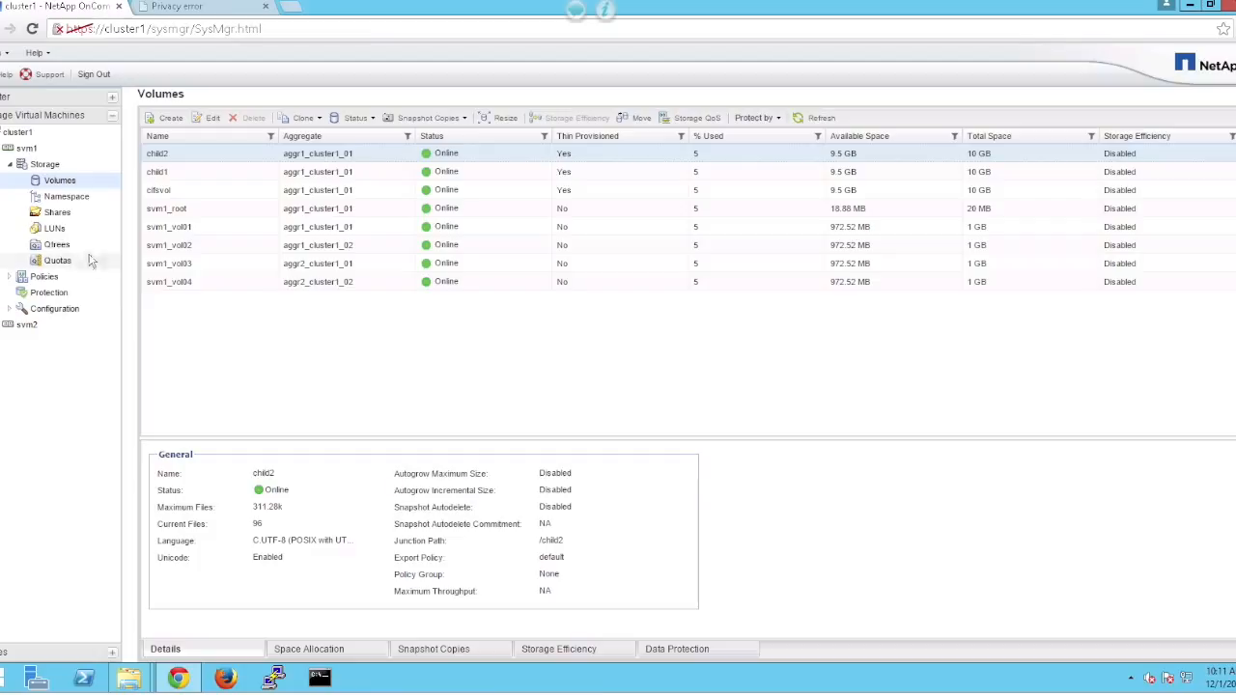
click(81, 204)
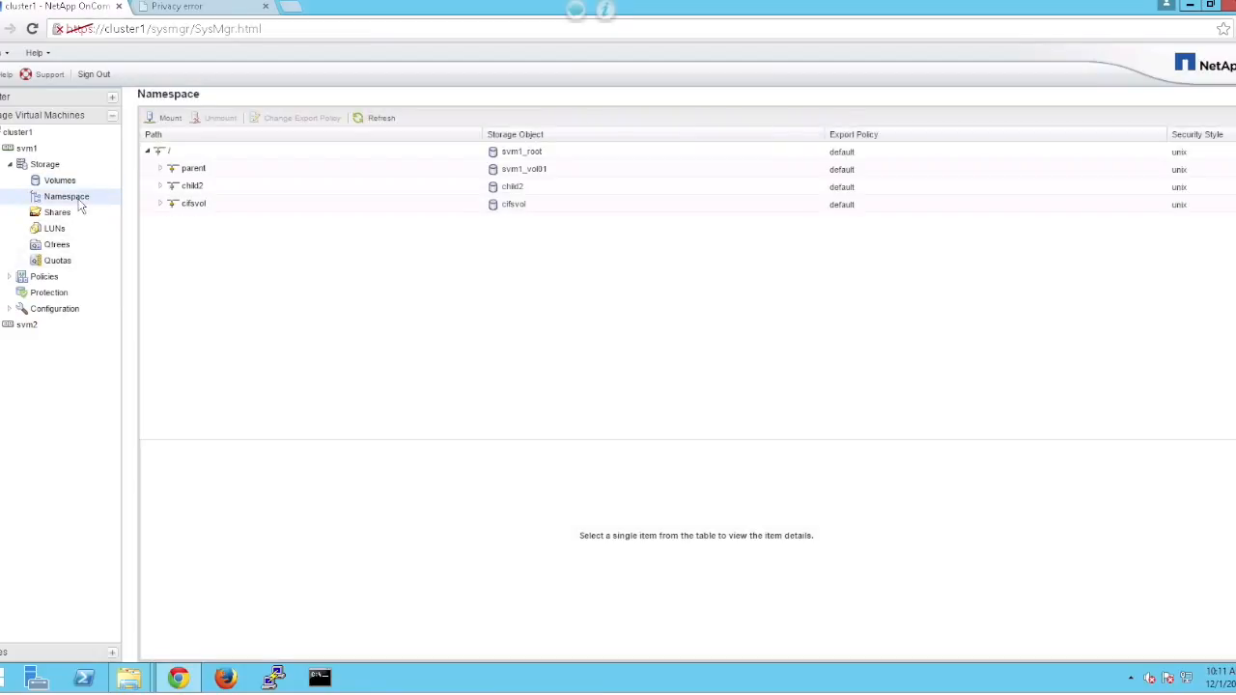
Unmount child2 from its root junction /child2.
click(202, 189)
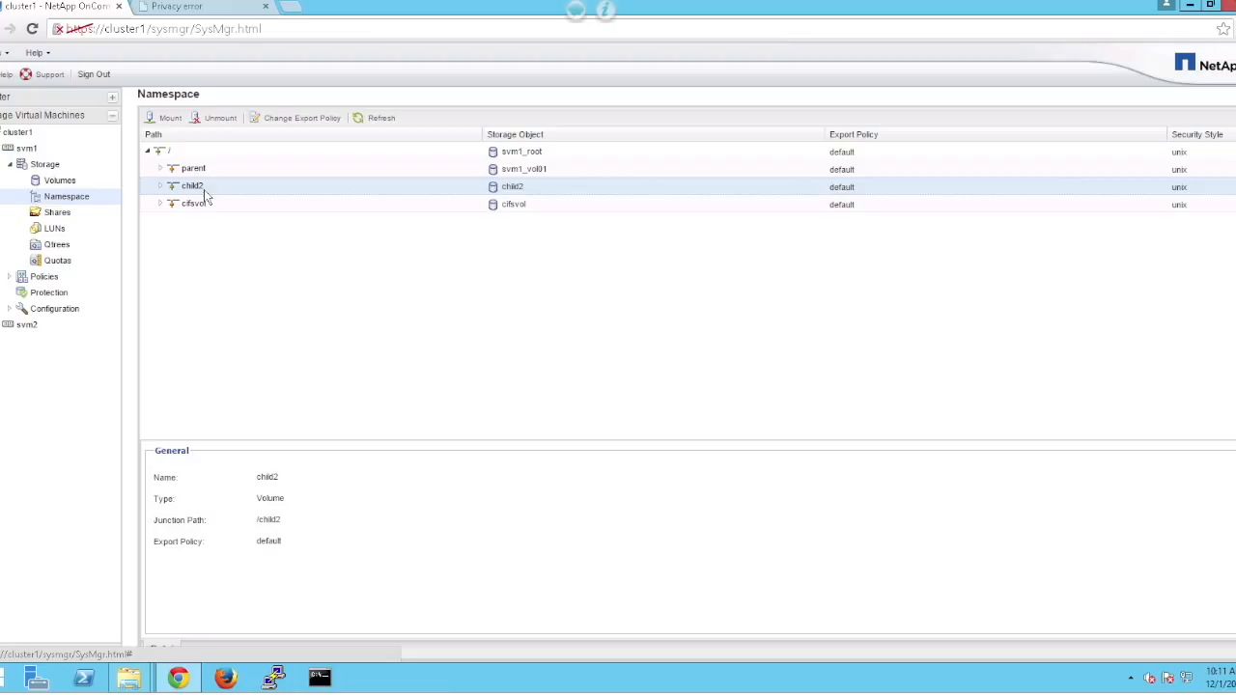
click(218, 118)
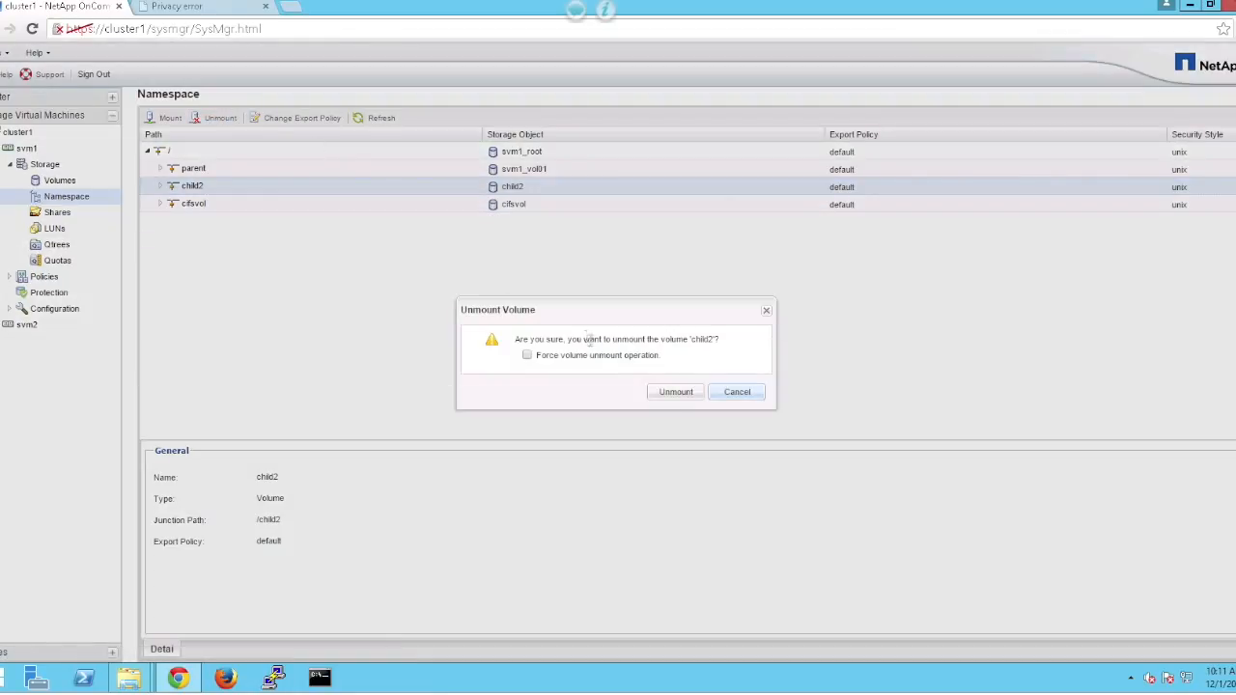
click(674, 394)
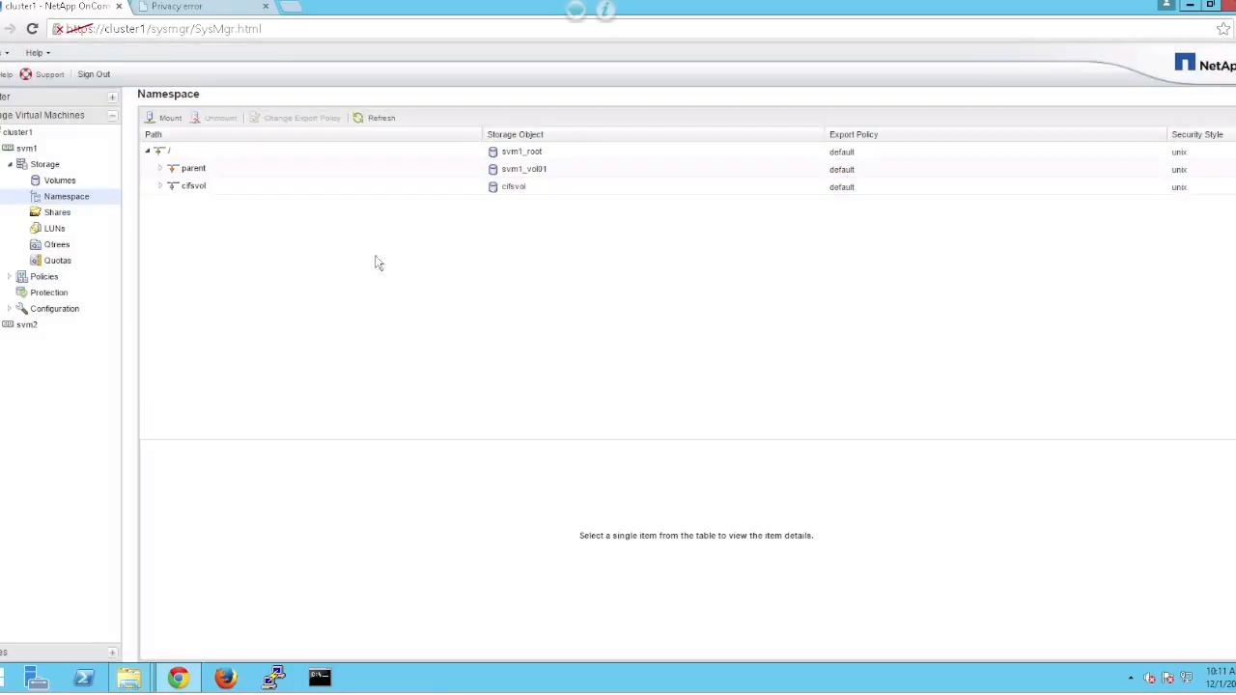
Mount child2 under cifsvol so its junction path is /cifsvol/child2.
click(160, 119)
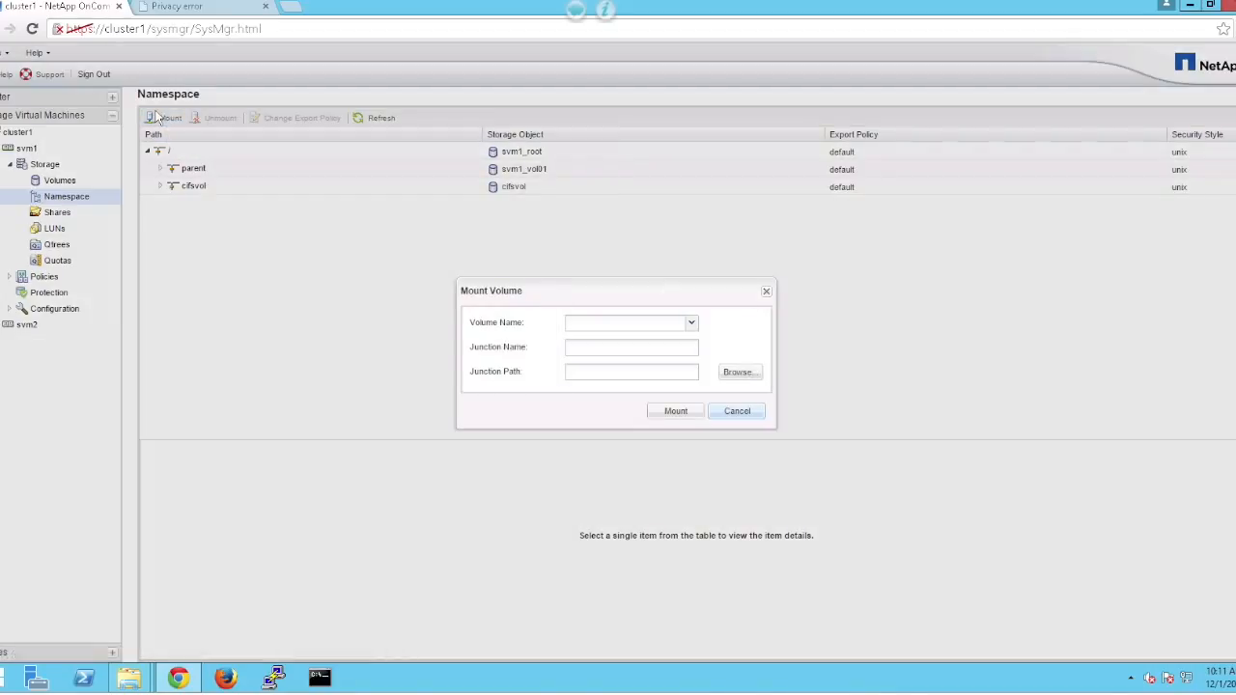
click(691, 325)
click(671, 342)
click(738, 373)
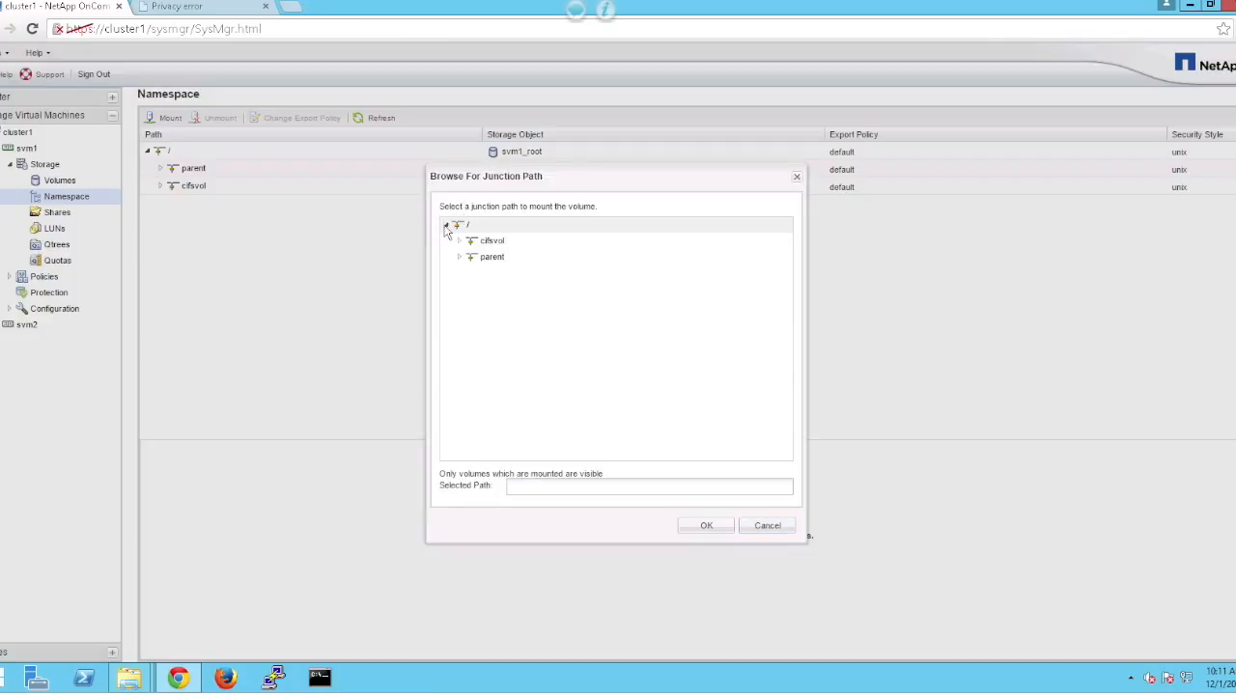
click(491, 243)
click(710, 526)
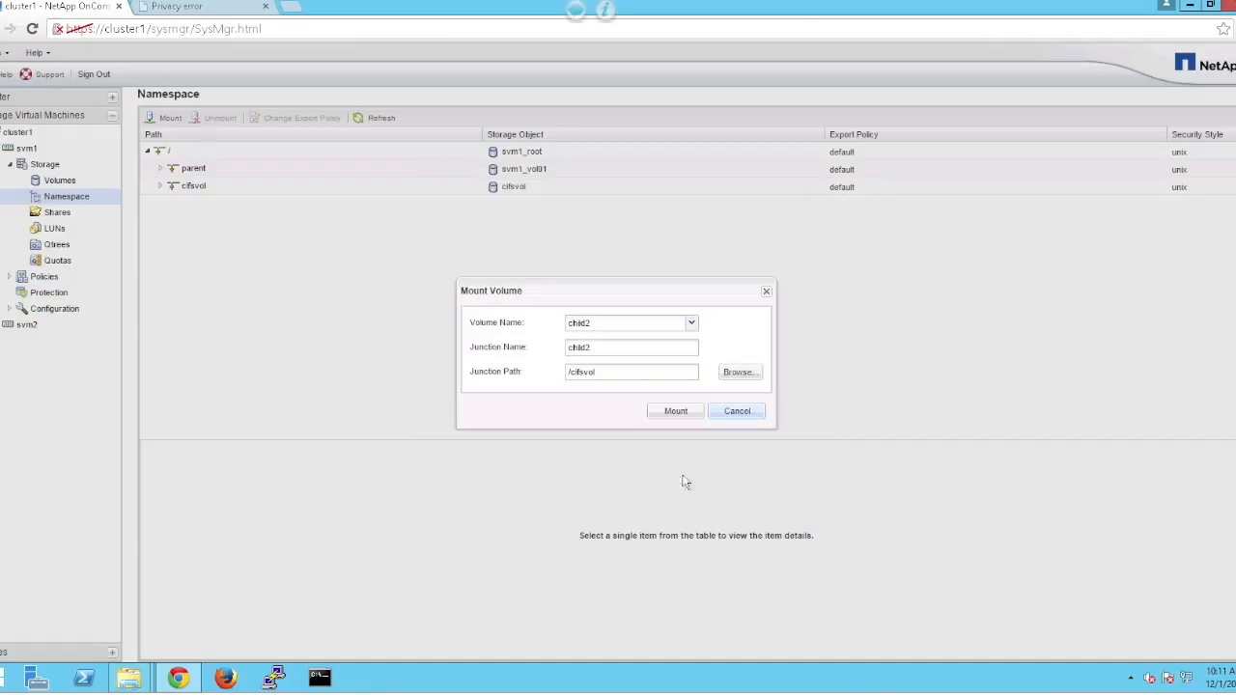
click(676, 412)
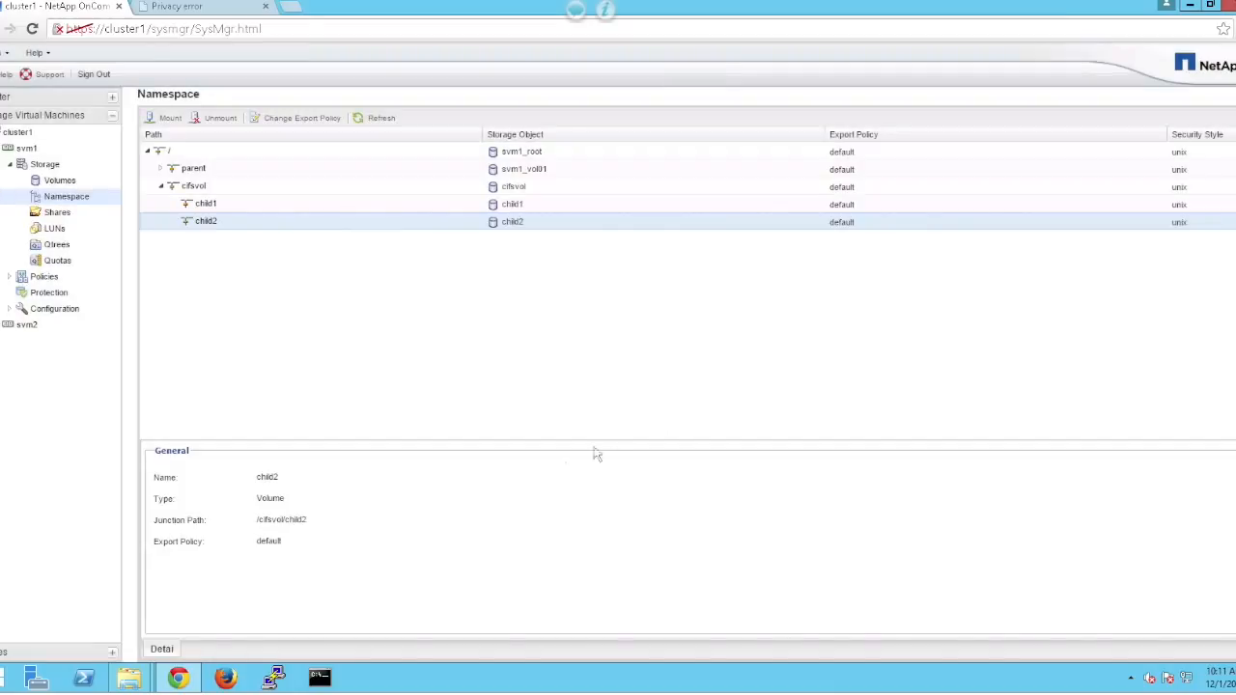
Create a text document named test3.txt inside the child2 folder on Y:.
mouse_move(129, 678)
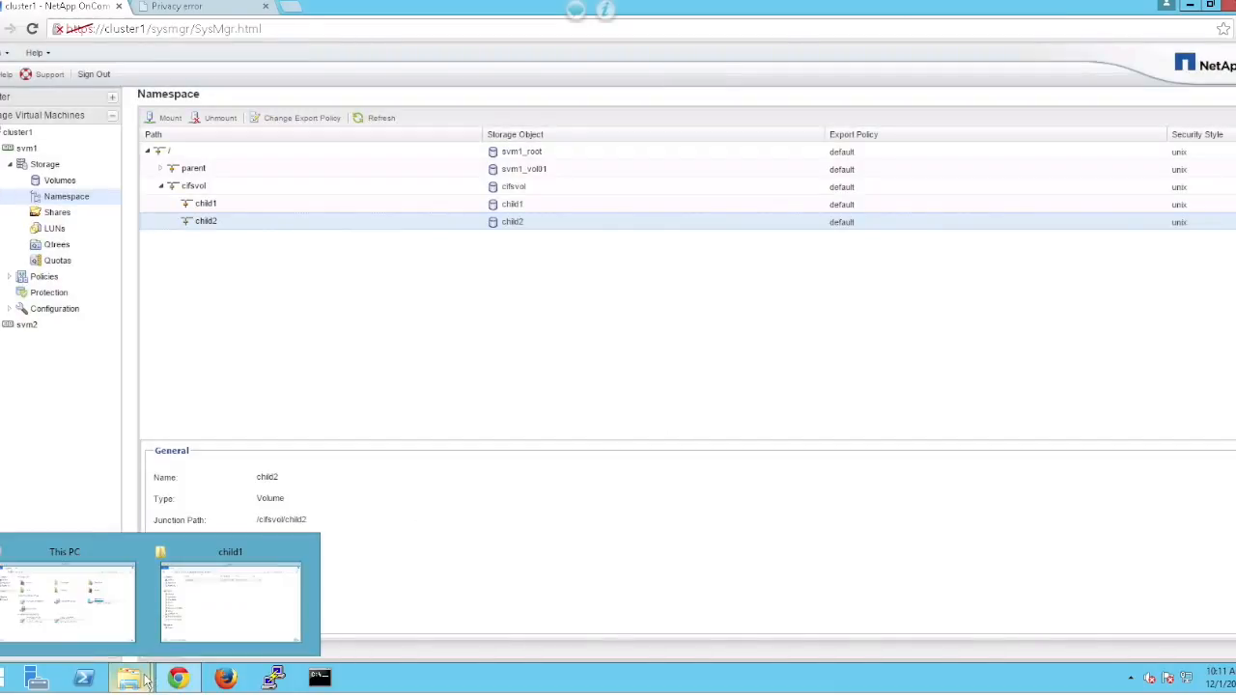
click(236, 599)
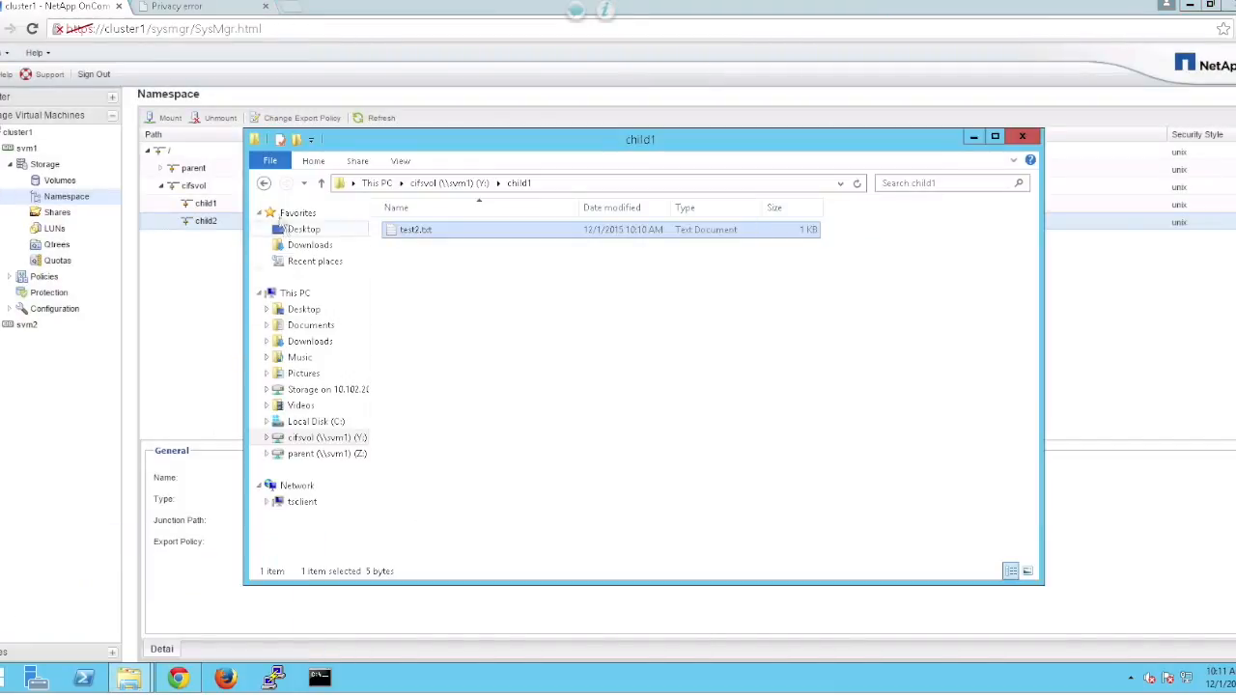
click(320, 183)
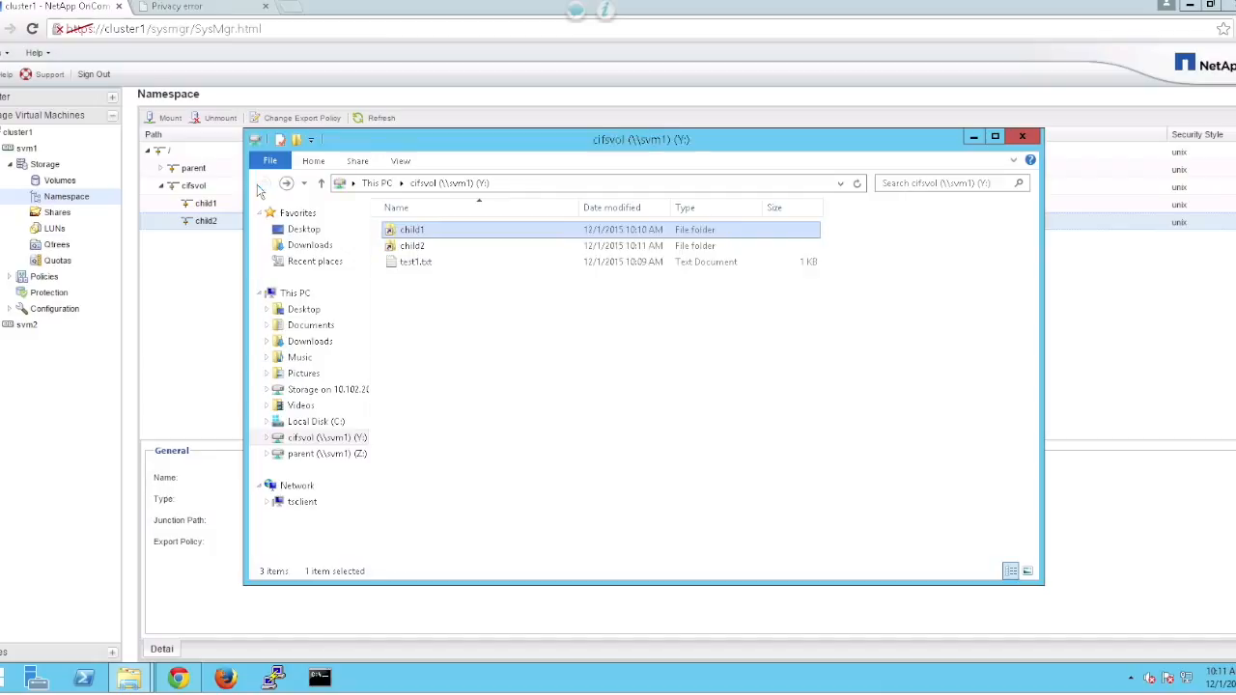
double_click(402, 247)
right_click(416, 283)
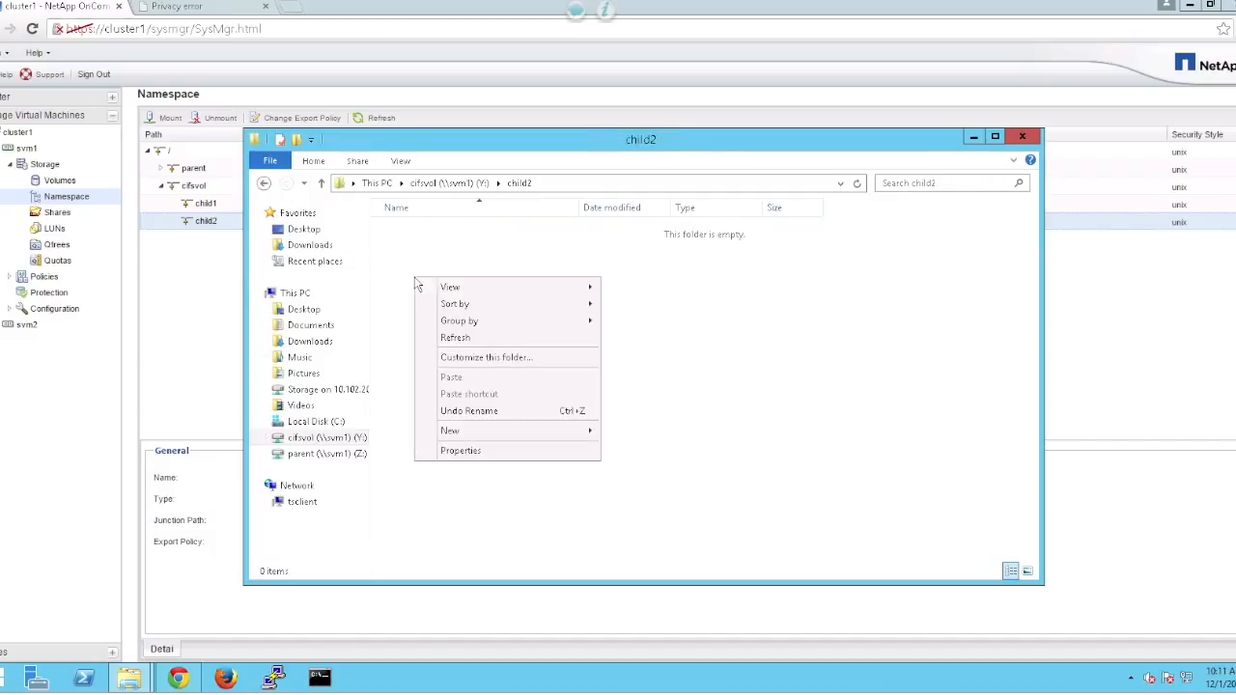
mouse_move(496, 442)
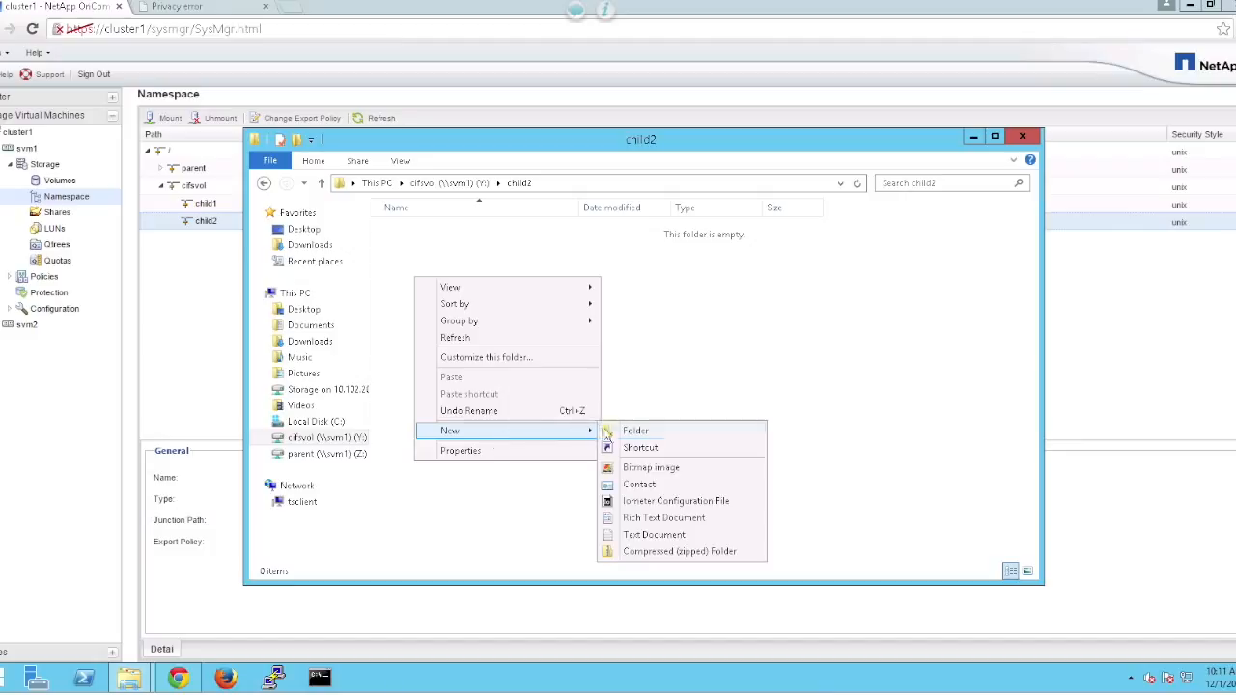
click(637, 539)
text(test3.txt)
key(Return)
Write 'test3' into test3.txt, save it, and return to the System Manager namespace.
double_click(453, 230)
text(test)
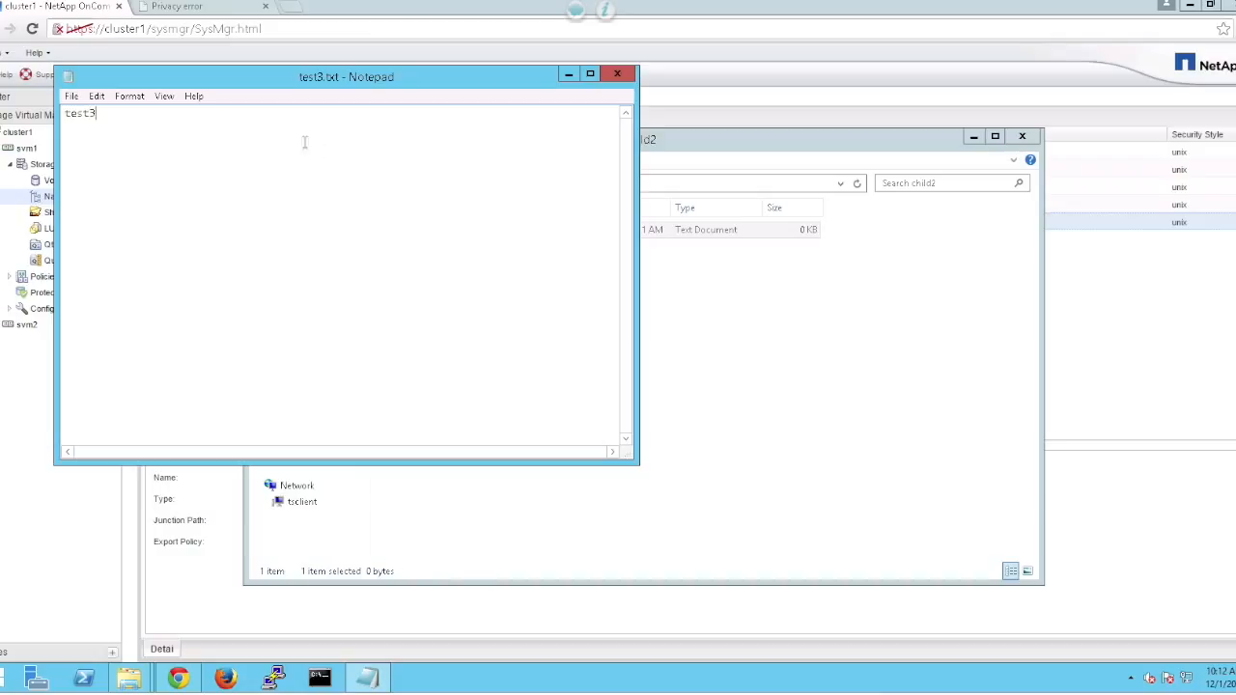
click(72, 96)
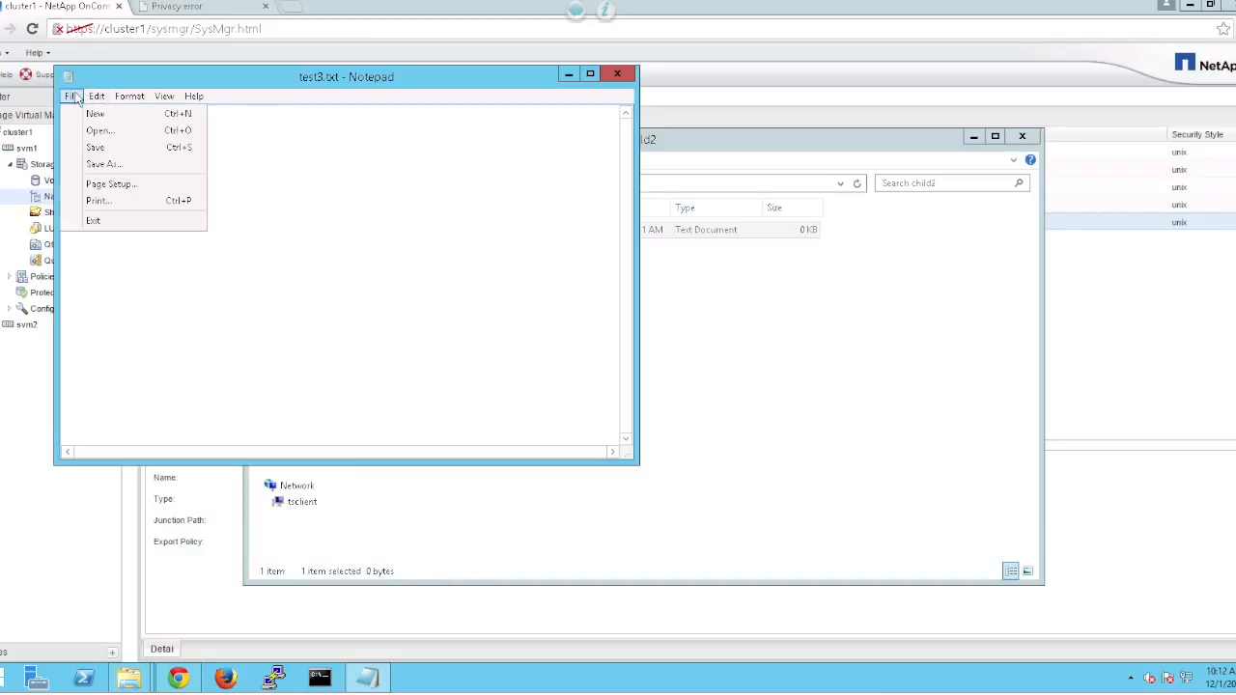
click(96, 148)
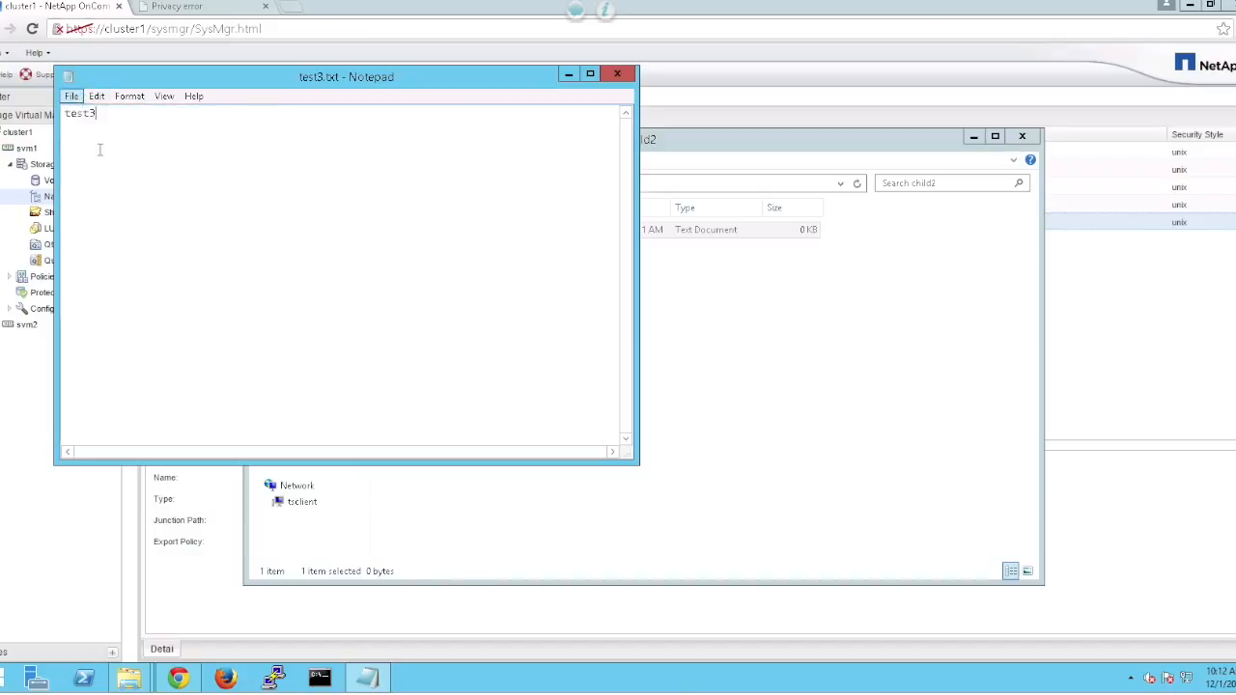
click(617, 76)
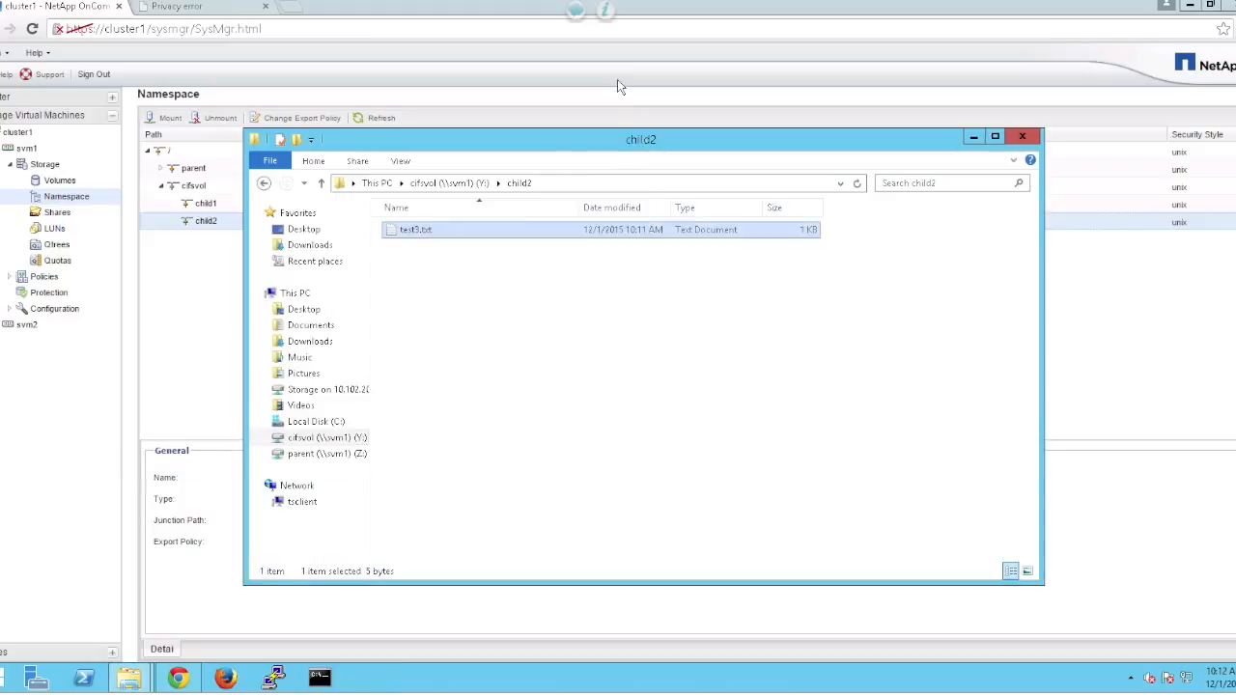
click(420, 183)
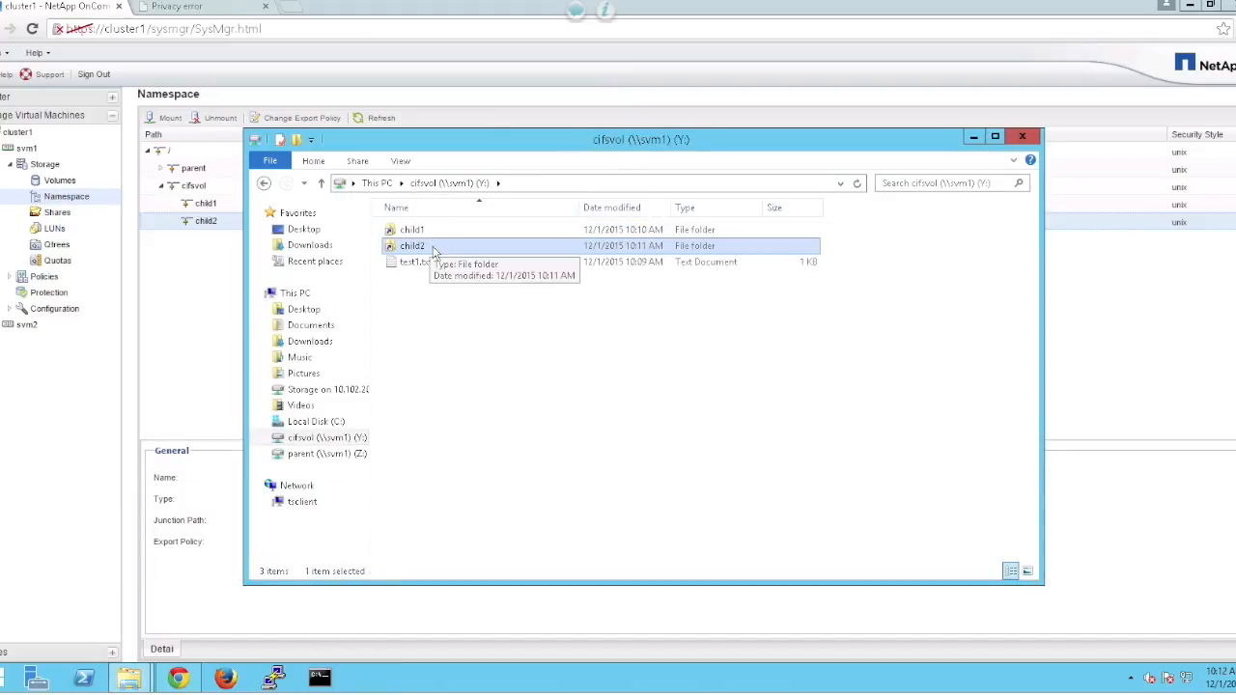
click(213, 280)
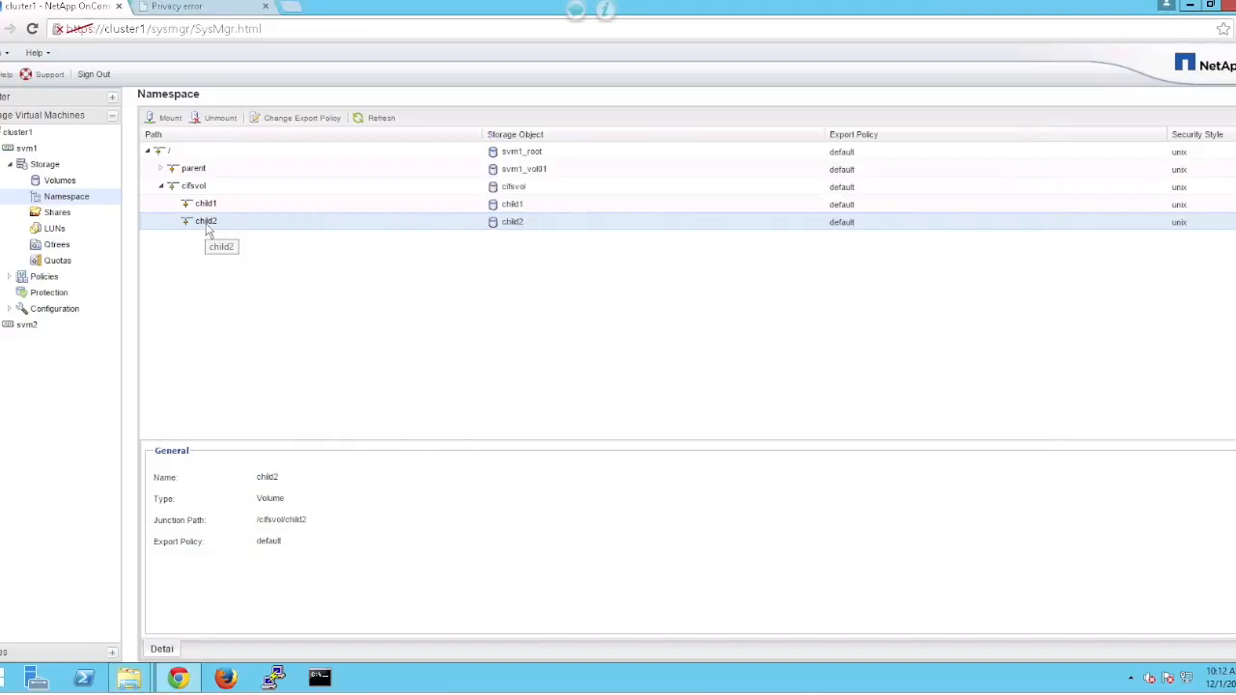
Unmount the child2 volume from its current junction.
right_click(207, 226)
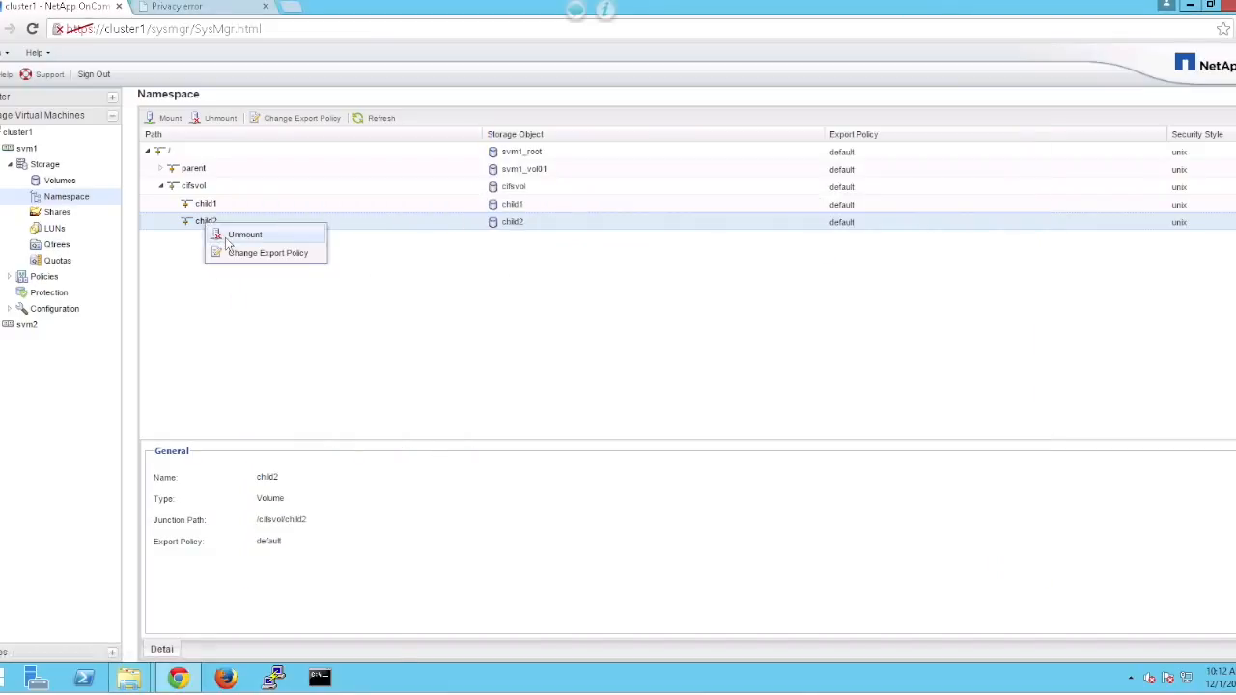
click(241, 235)
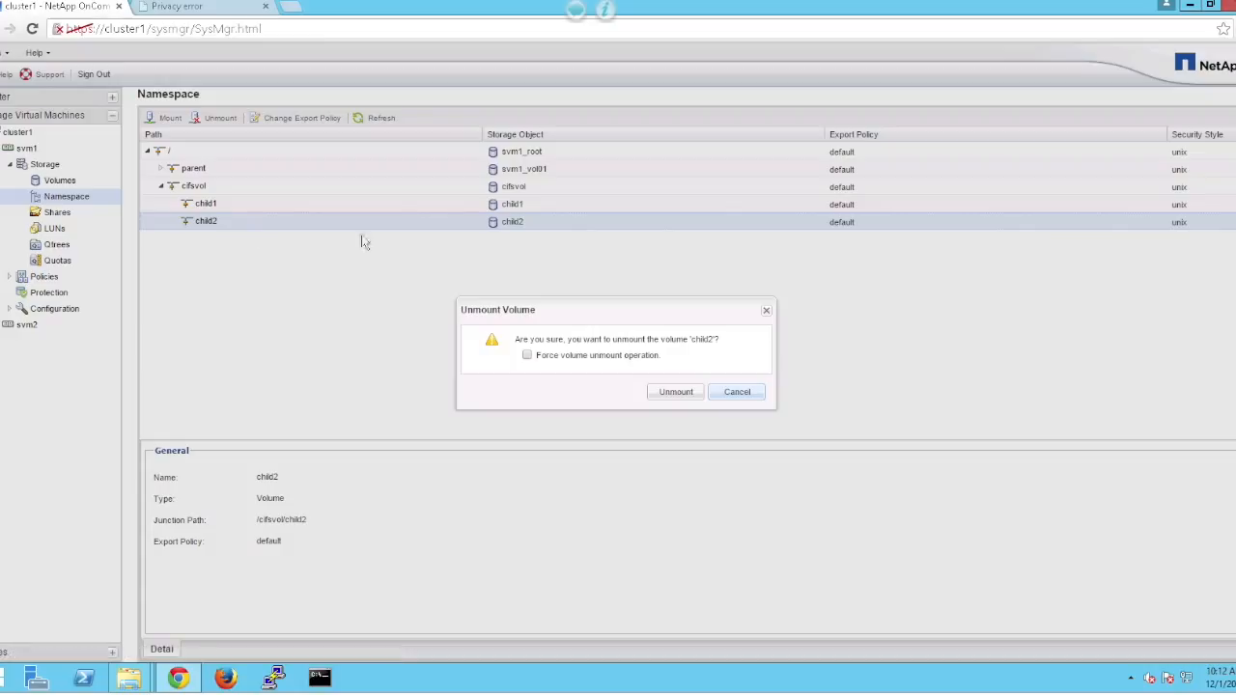
click(676, 392)
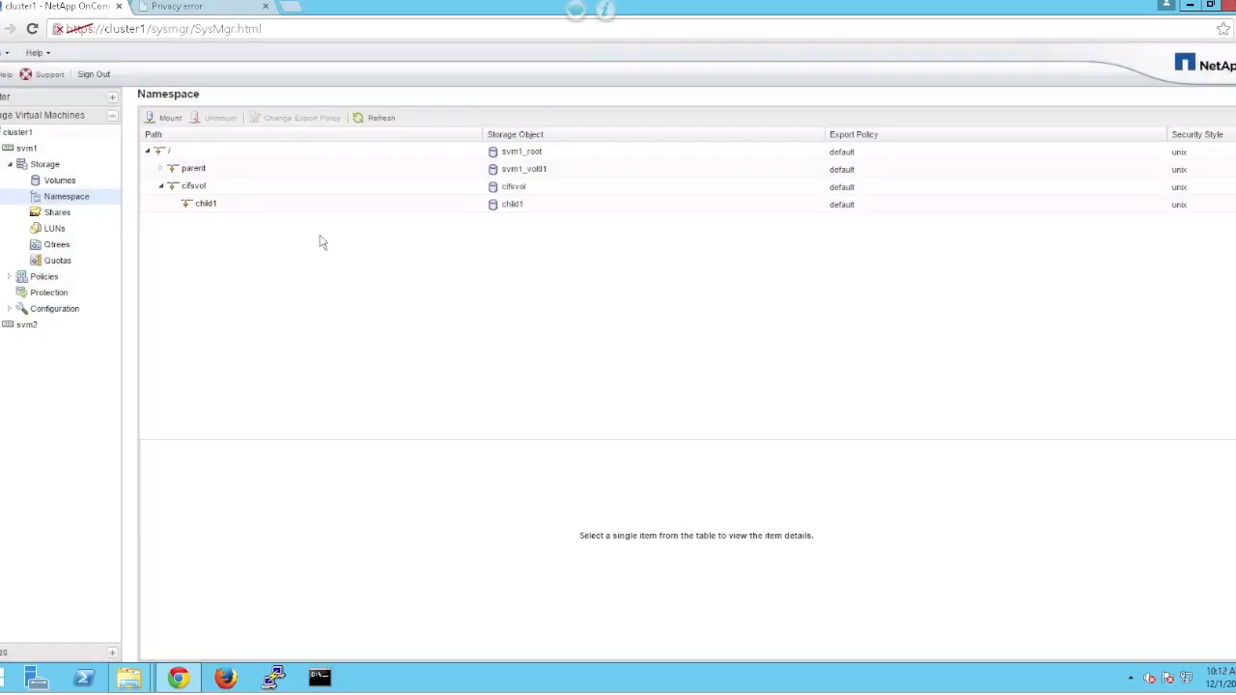
Mount child2 with junction path /cifsvol/child1, making it /cifsvol/child1/child2.
click(165, 118)
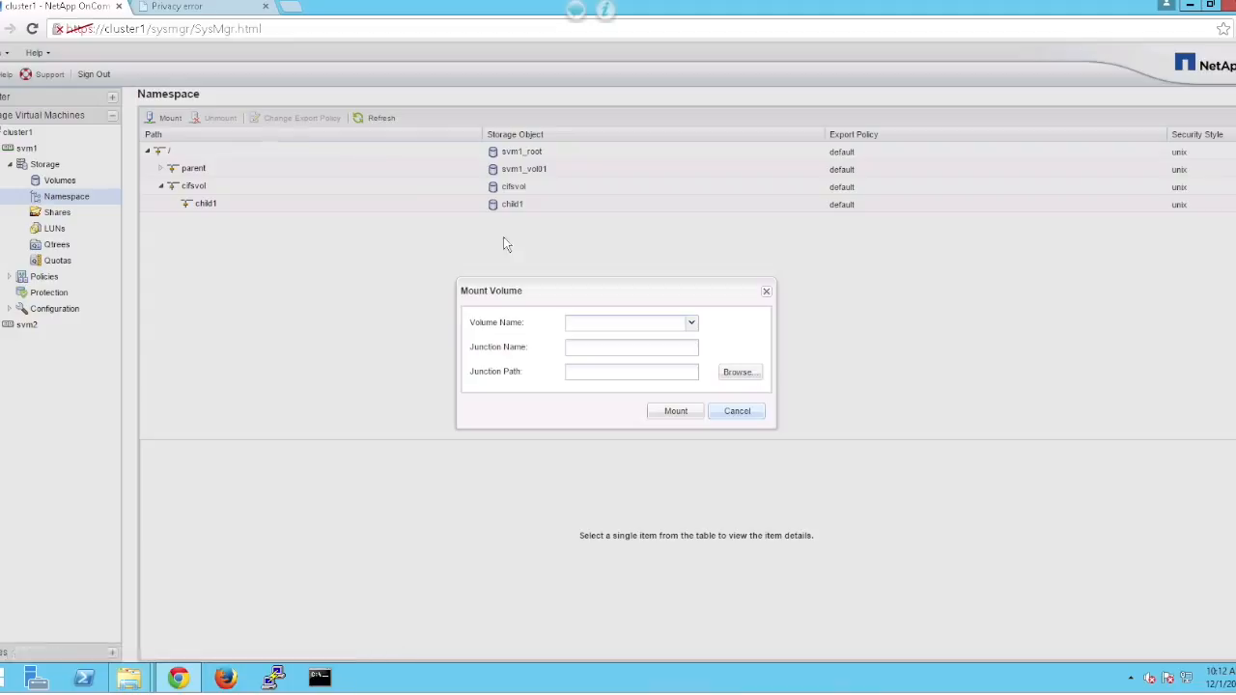
click(691, 323)
click(681, 337)
click(734, 375)
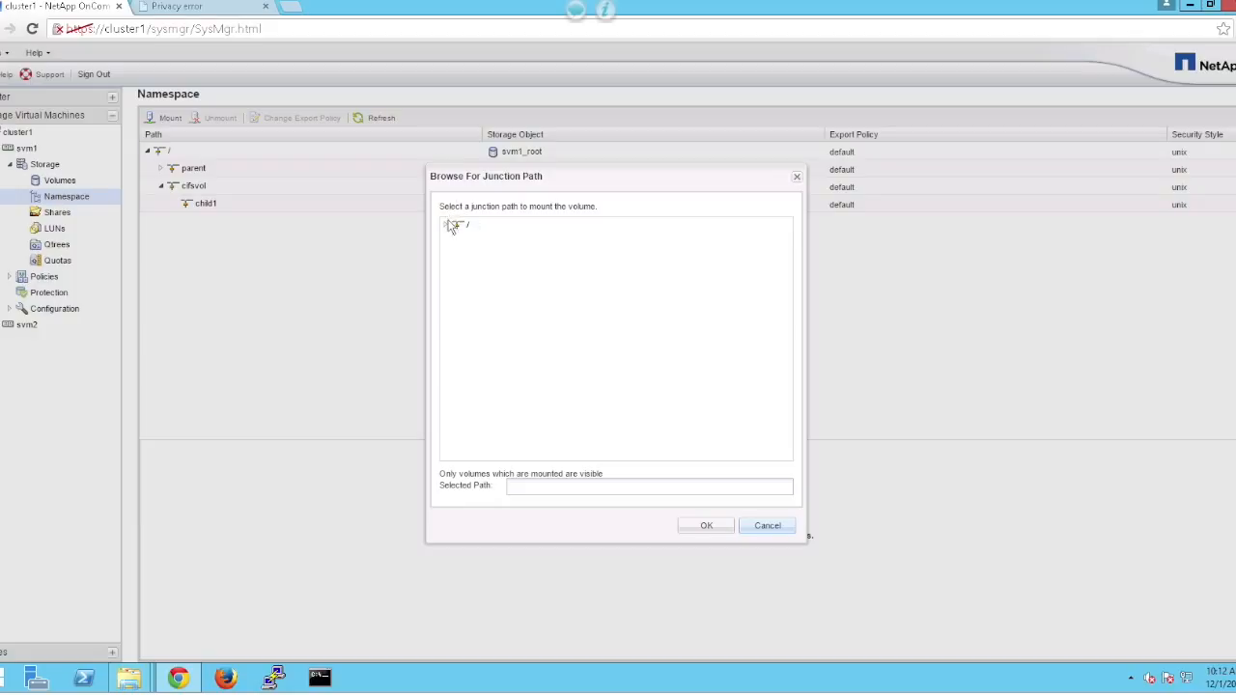
click(447, 226)
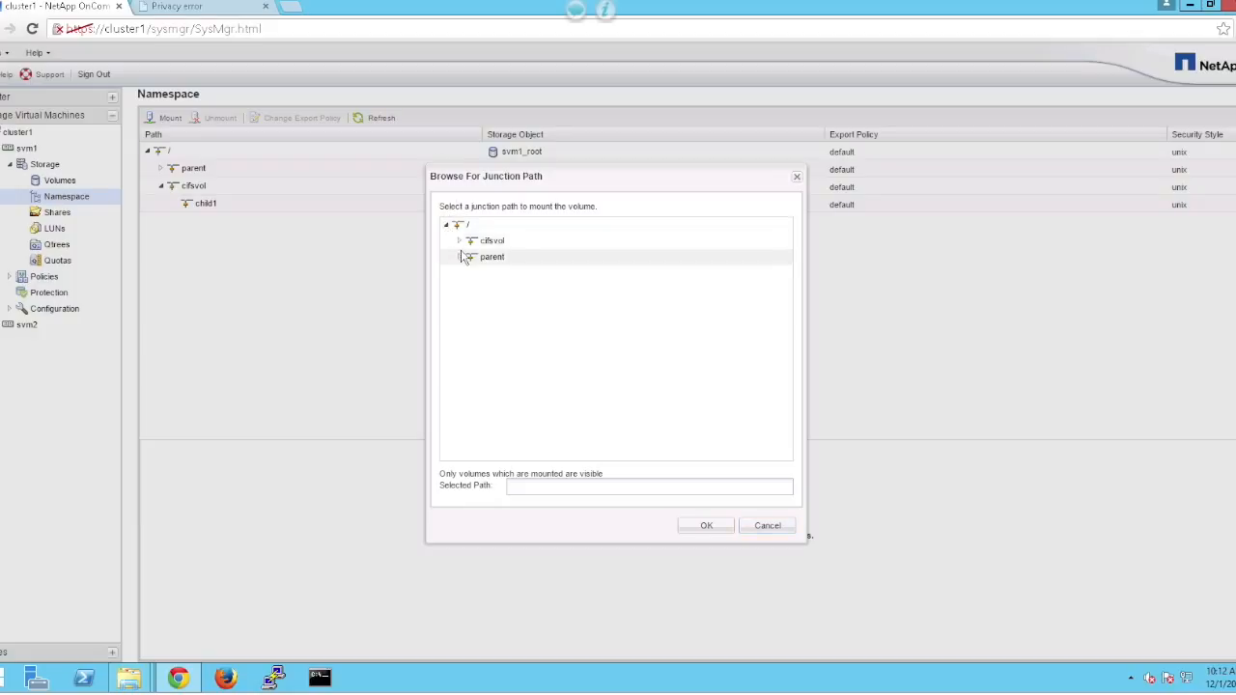
click(460, 240)
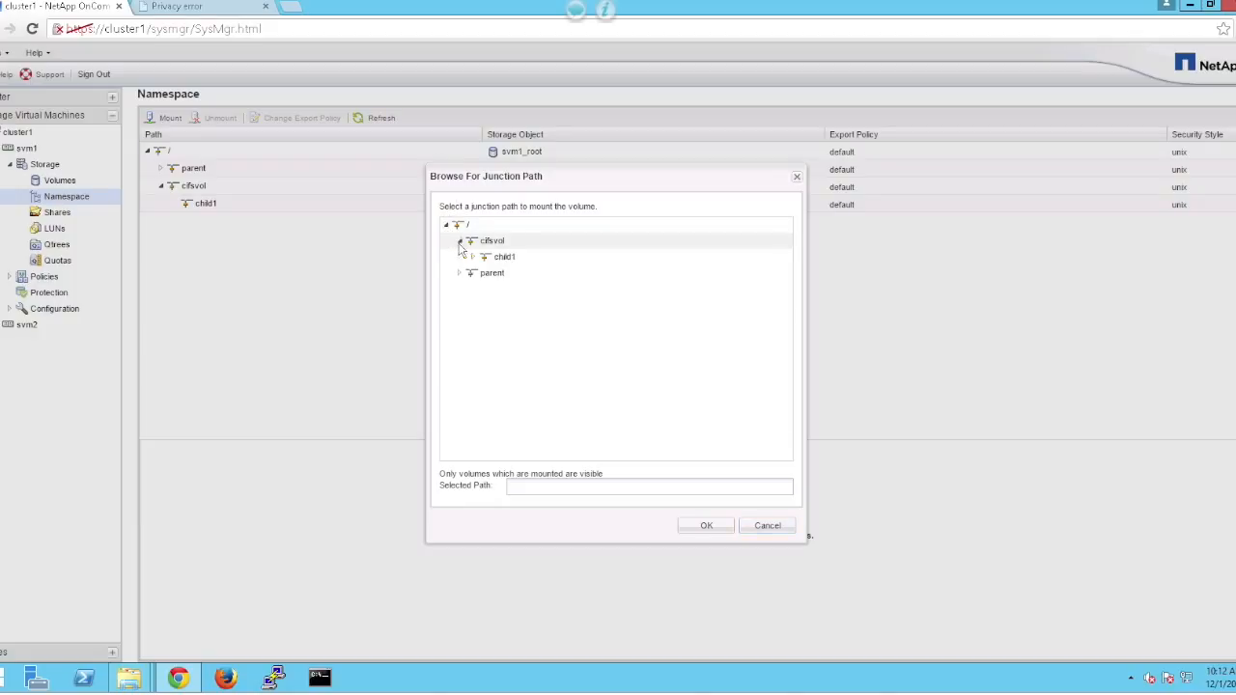
click(504, 263)
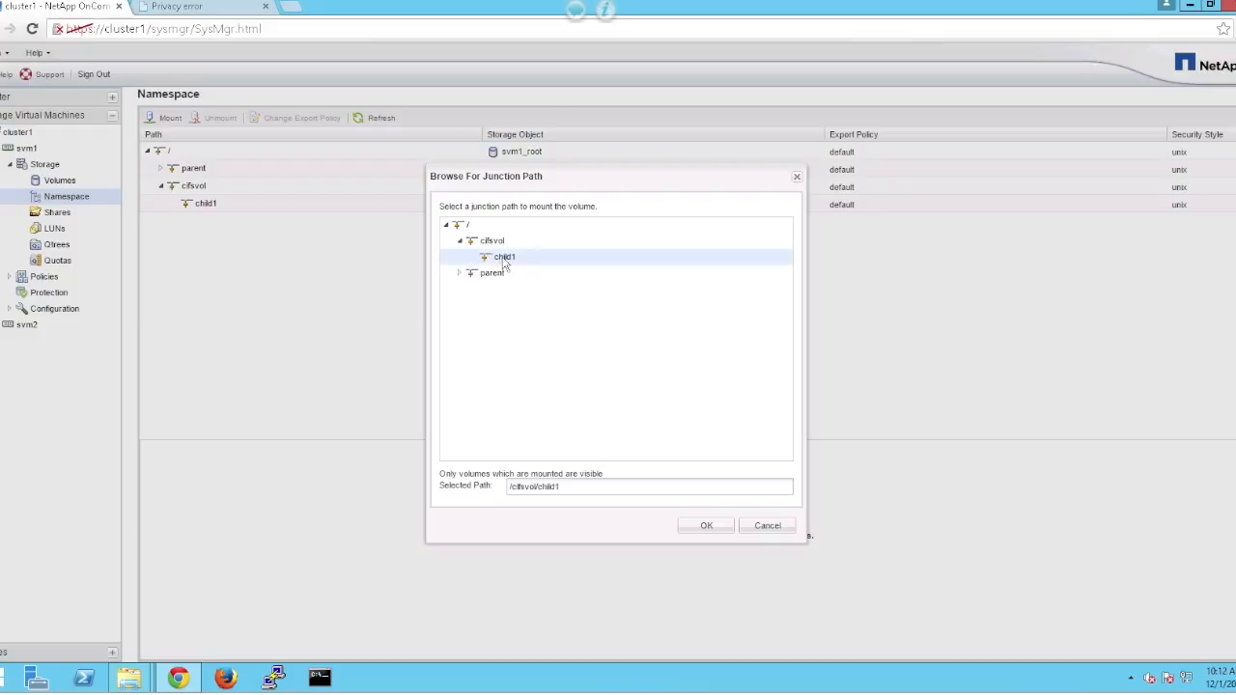
click(689, 525)
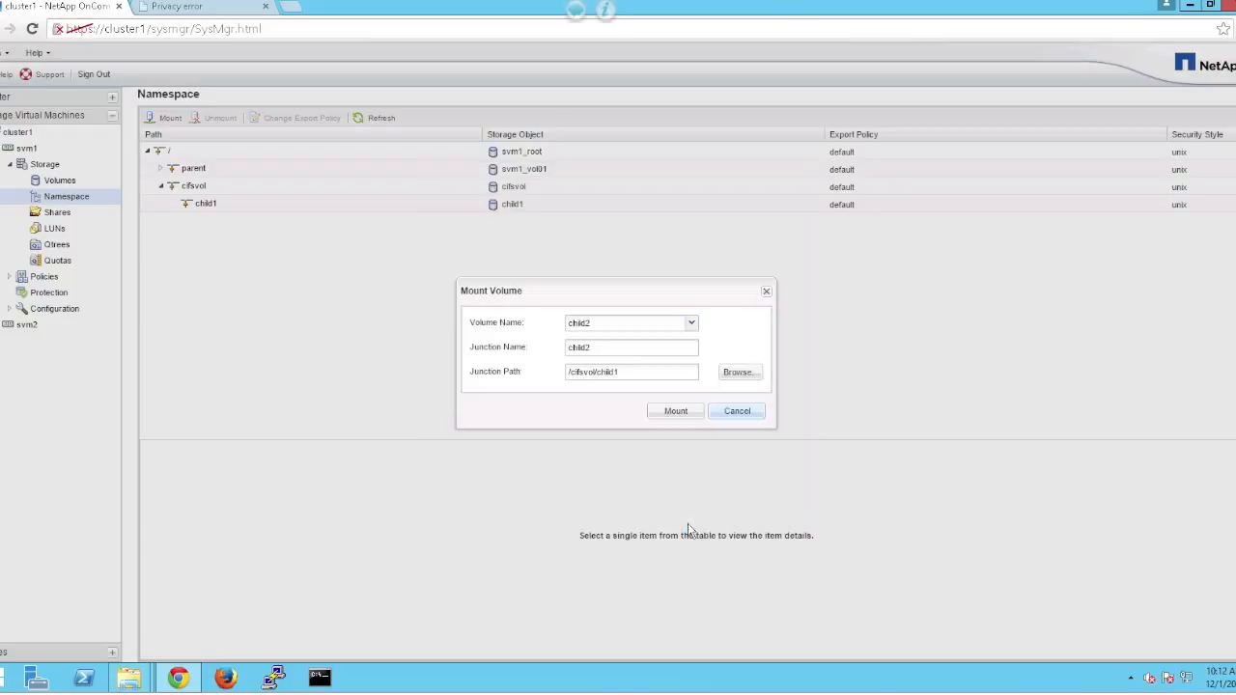
click(675, 413)
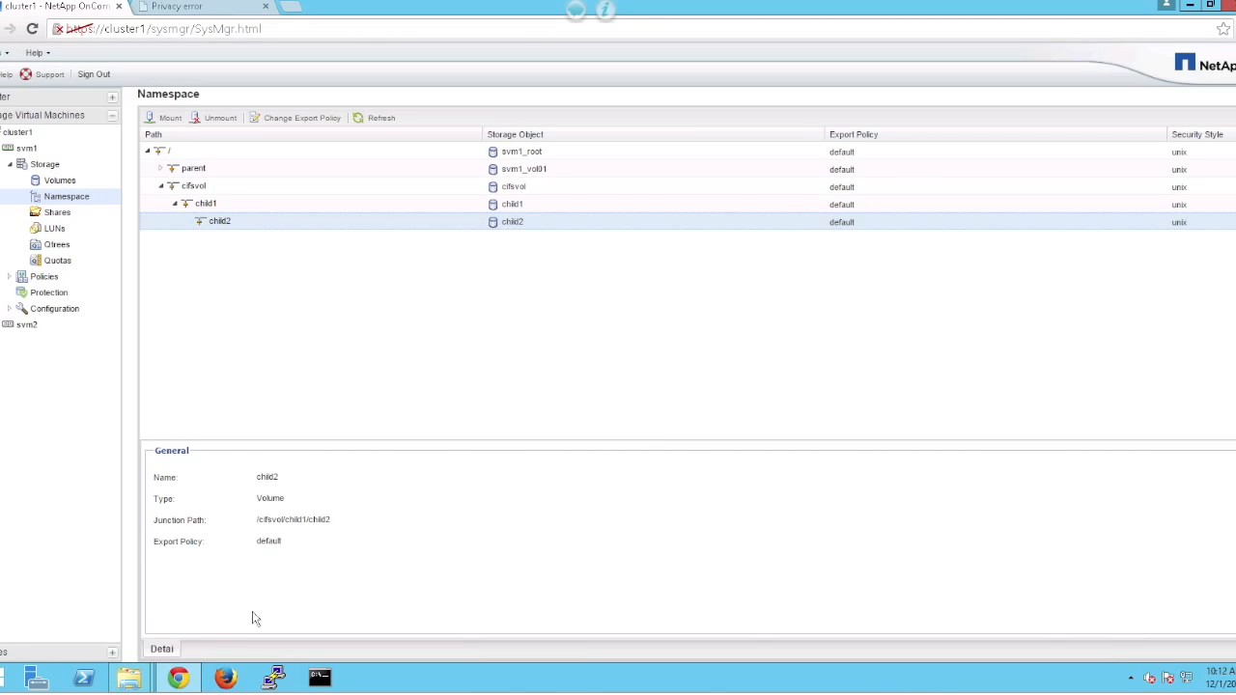
In the cifsvol window on Y:, open child1 and then child2 to reveal test3.txt.
mouse_move(130, 678)
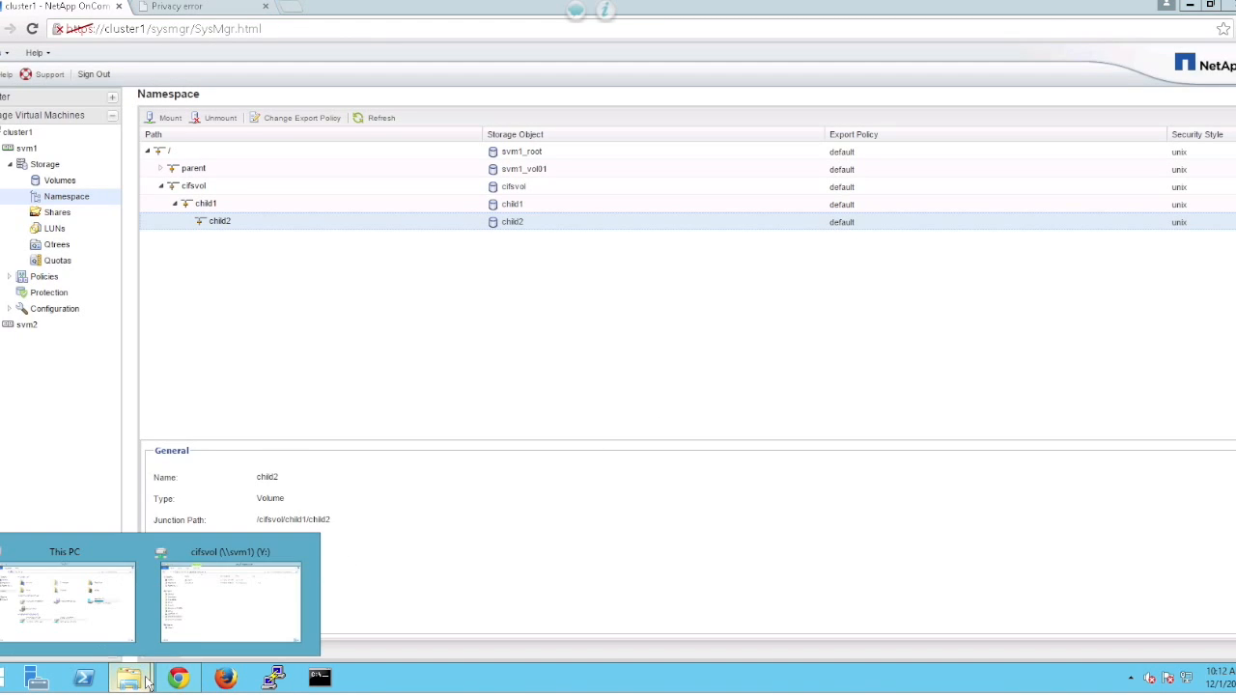
click(200, 618)
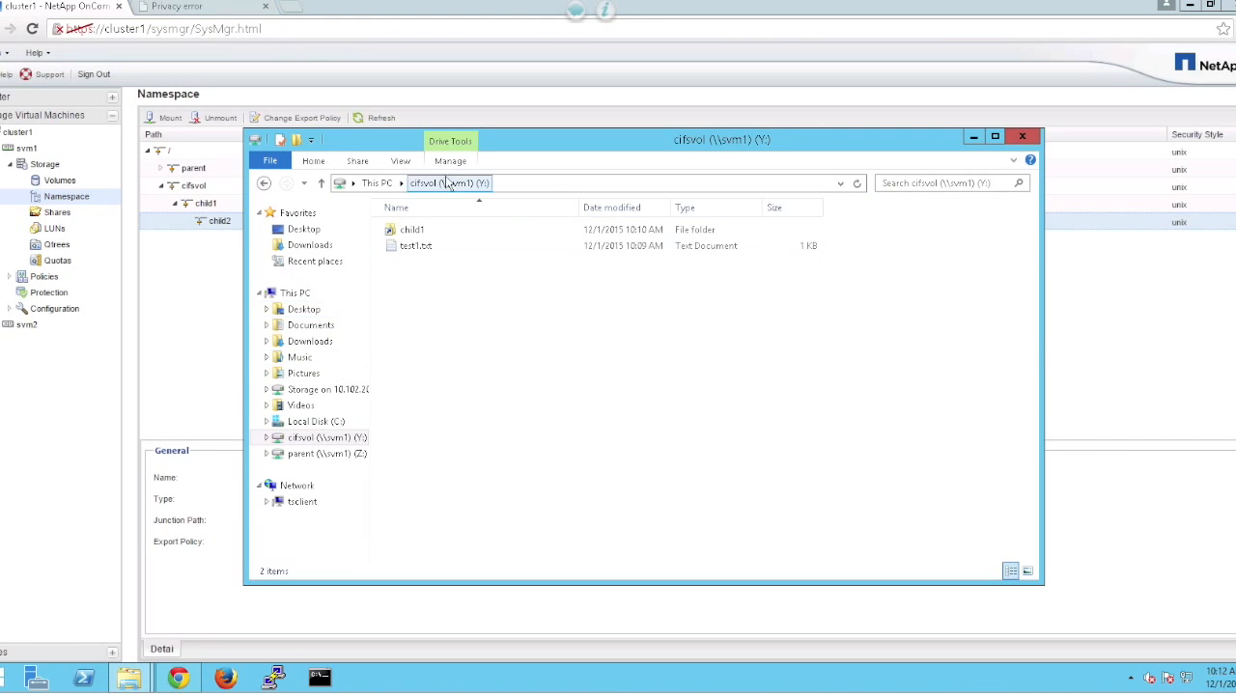
double_click(411, 233)
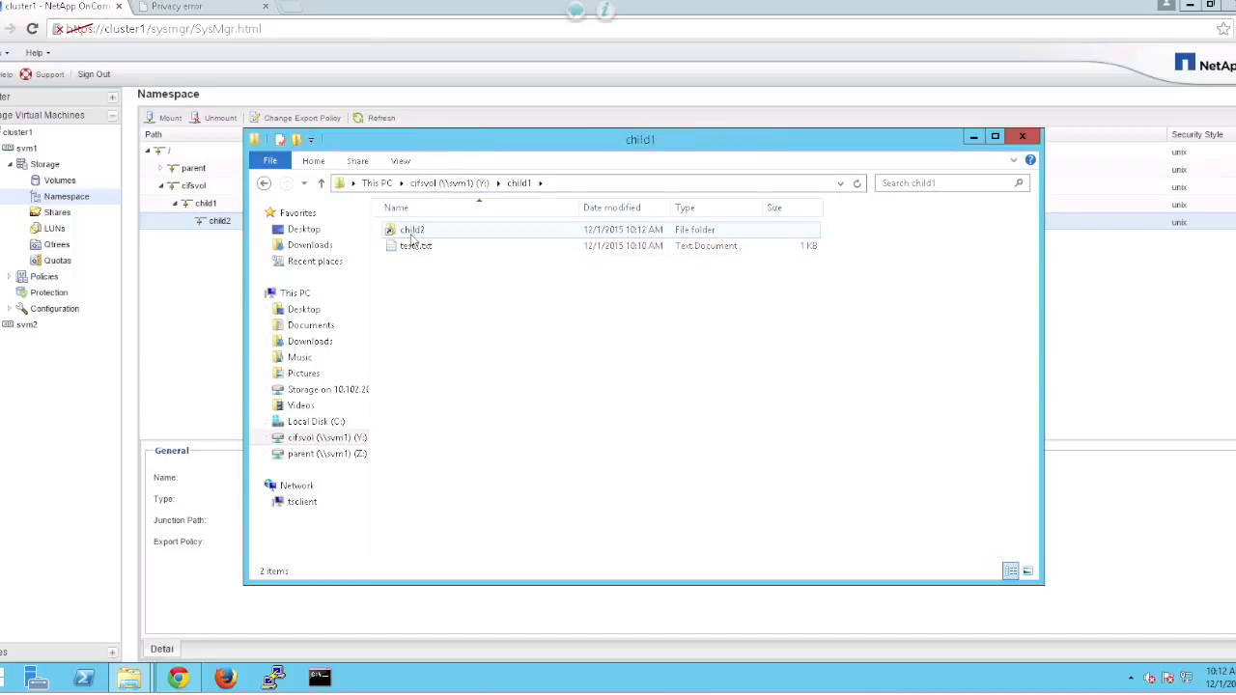
double_click(416, 232)
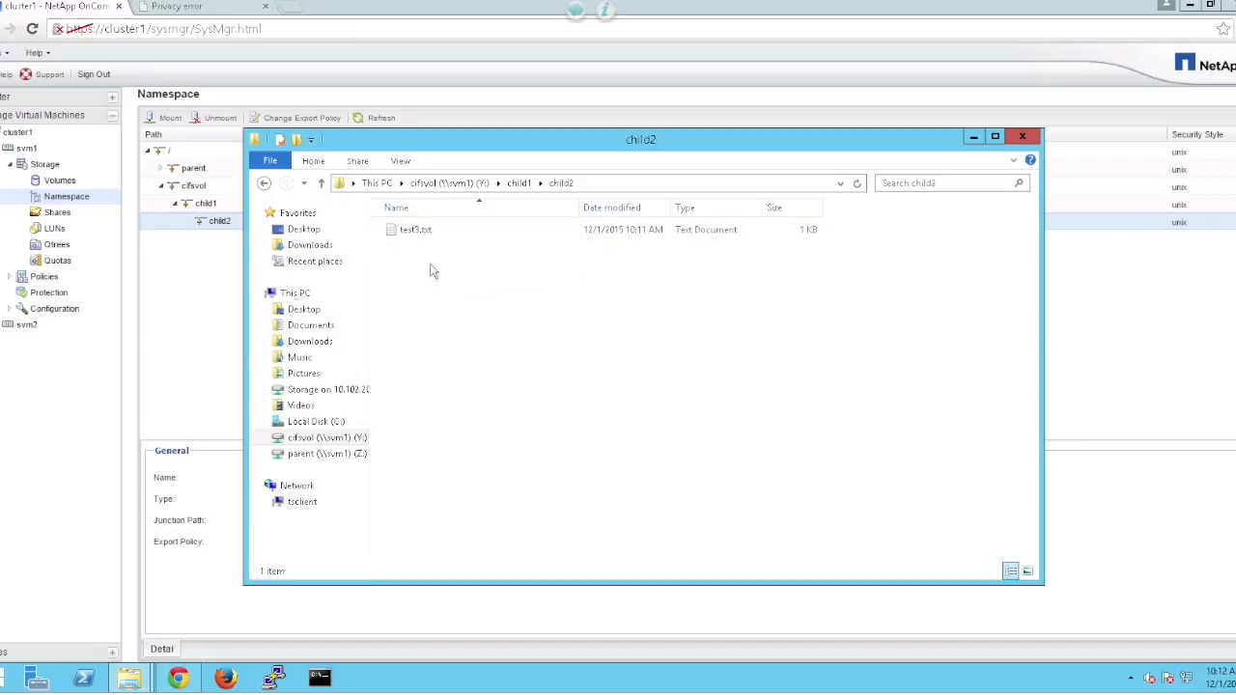